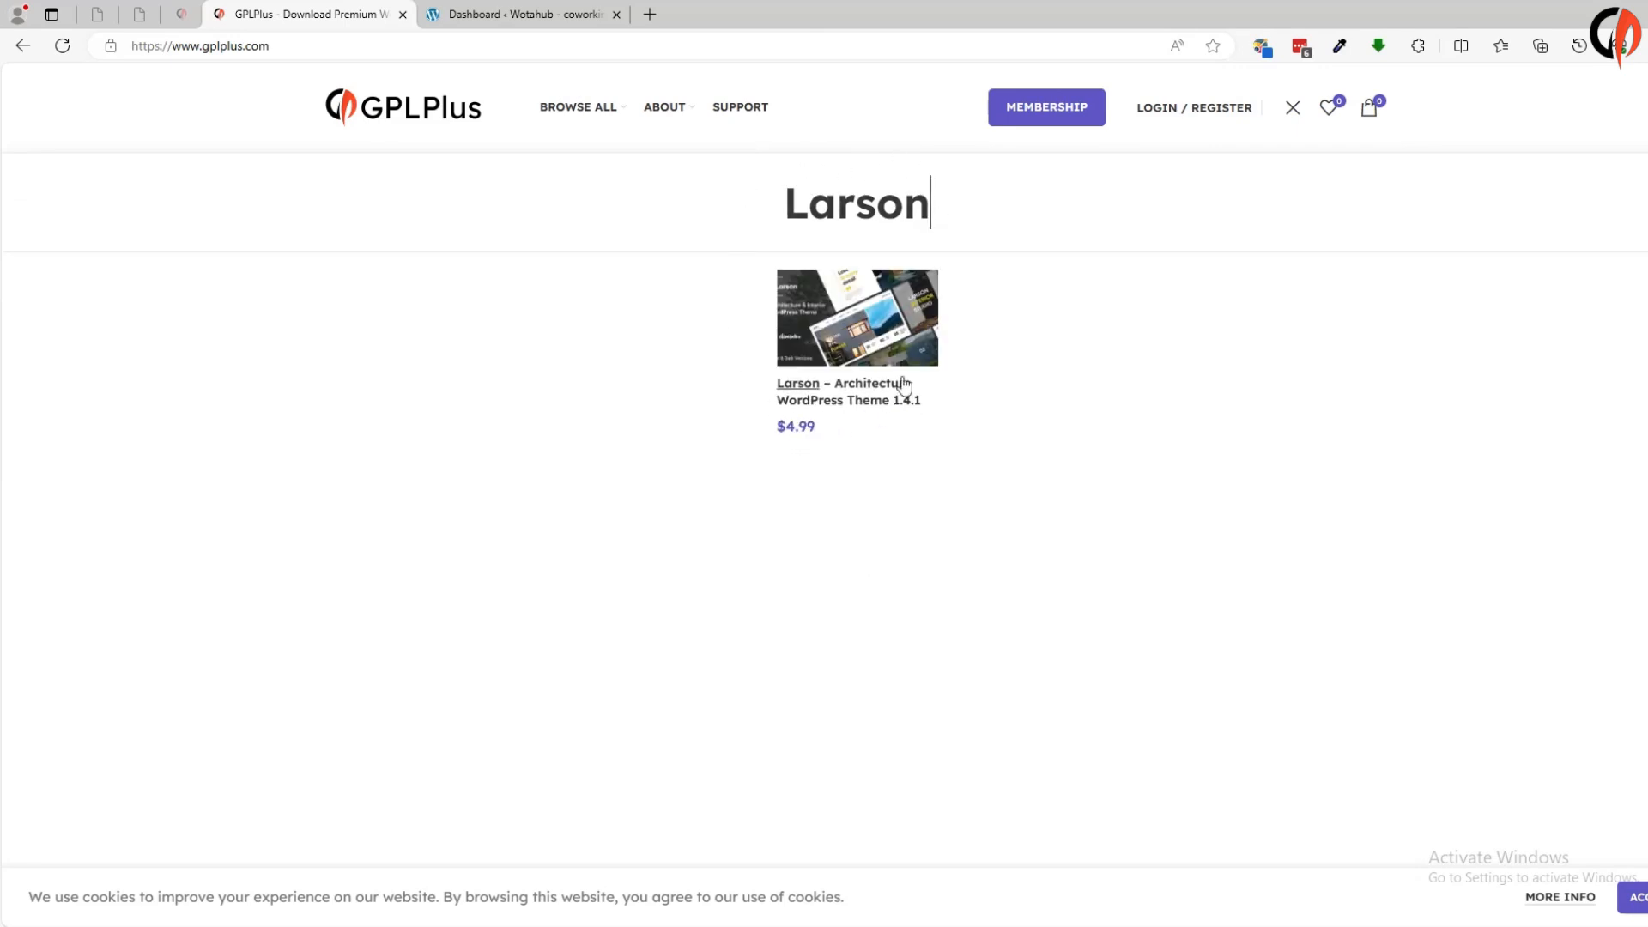
Open the product page for Larson – Architecture WordPress Theme 1.4.1 from the search results
{"action": "left_click", "coordinate": [875, 333]}
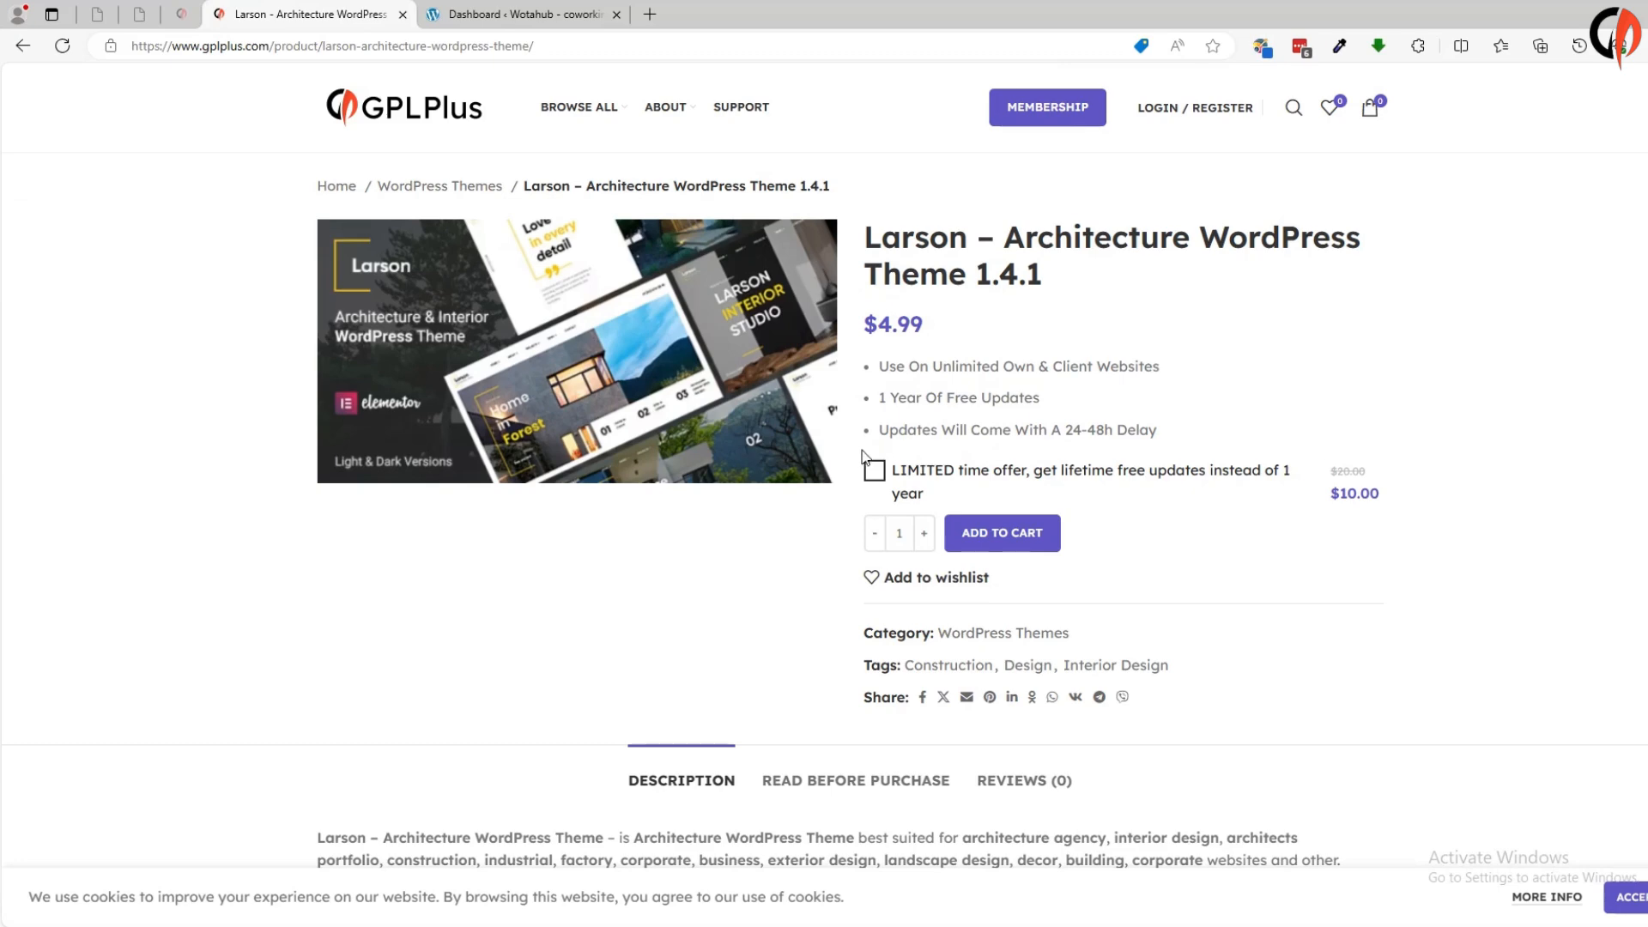
{"action": "left_click", "coordinate": [875, 480]}
Switch to File Explorer and extract the CX-larson-architecture-interior-design-wordpress.1.4.1 archive into its own folder on the Desktop
{"action": "left_click", "coordinate": [772, 926]}
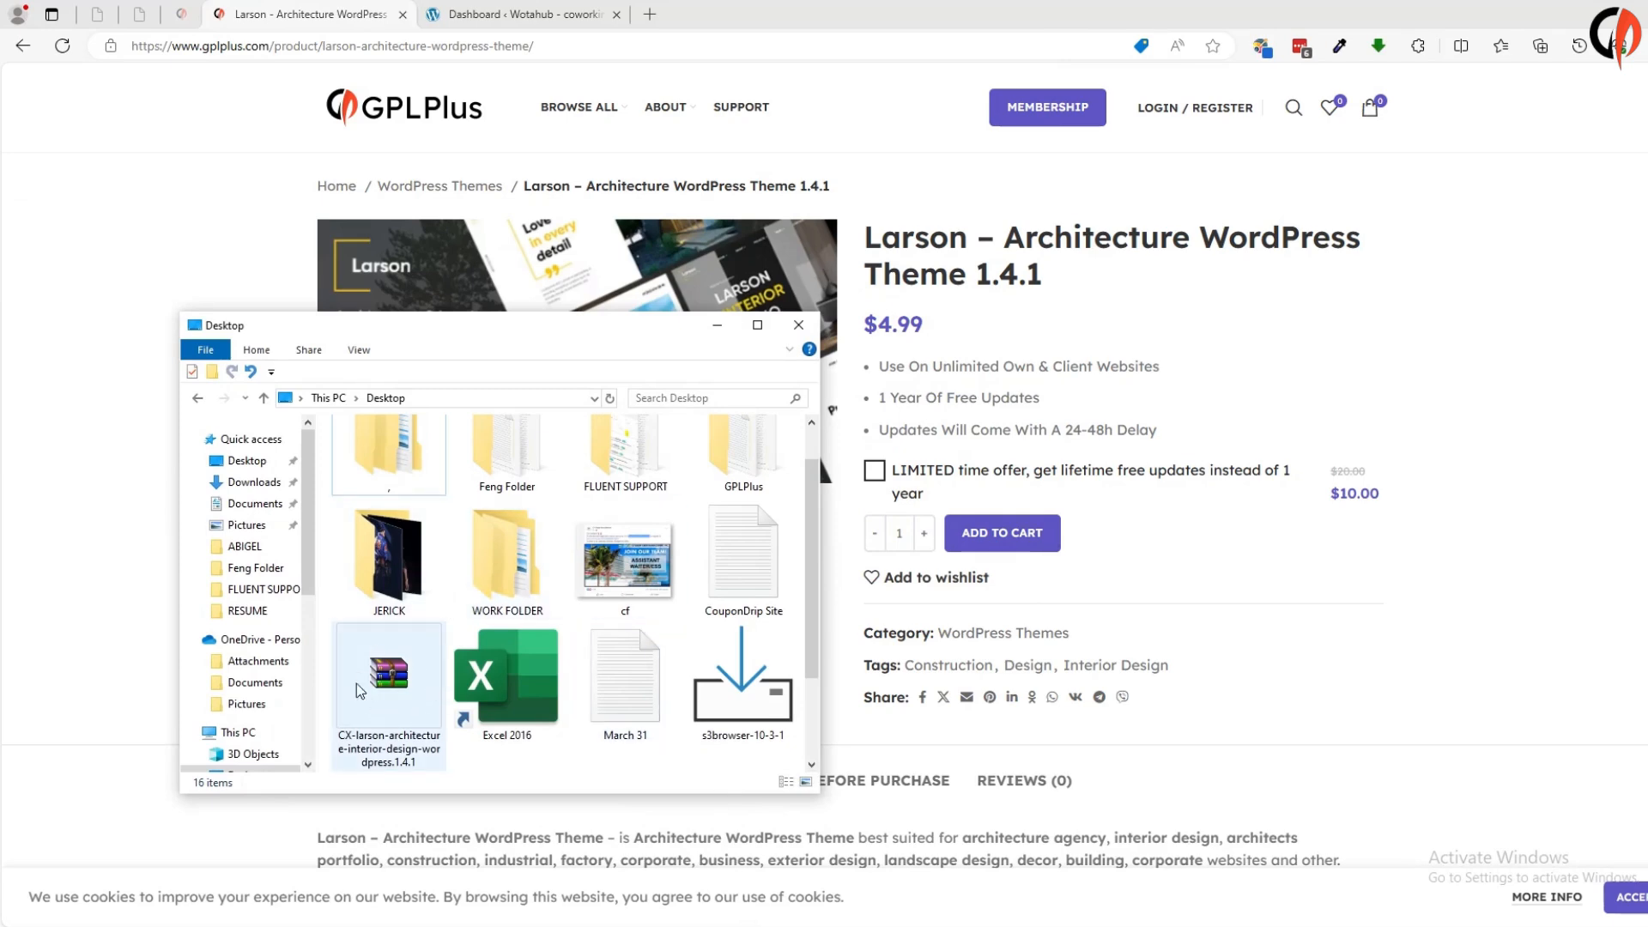
{"action": "left_click", "coordinate": [394, 702]}
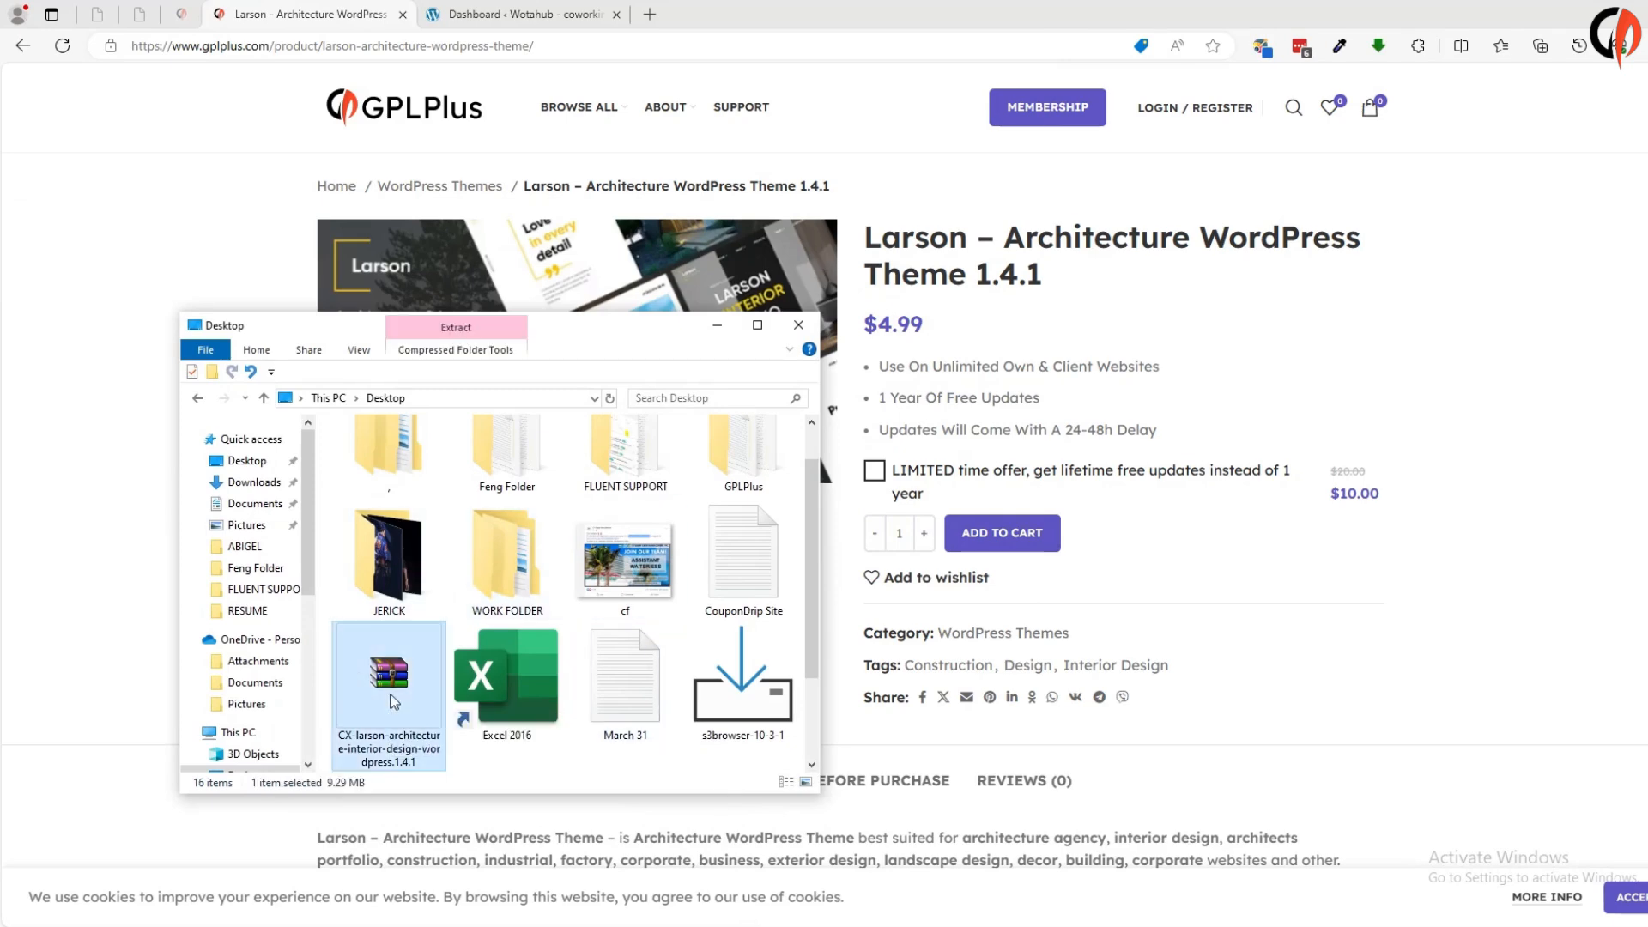
{"action": "right_click", "coordinate": [392, 701]}
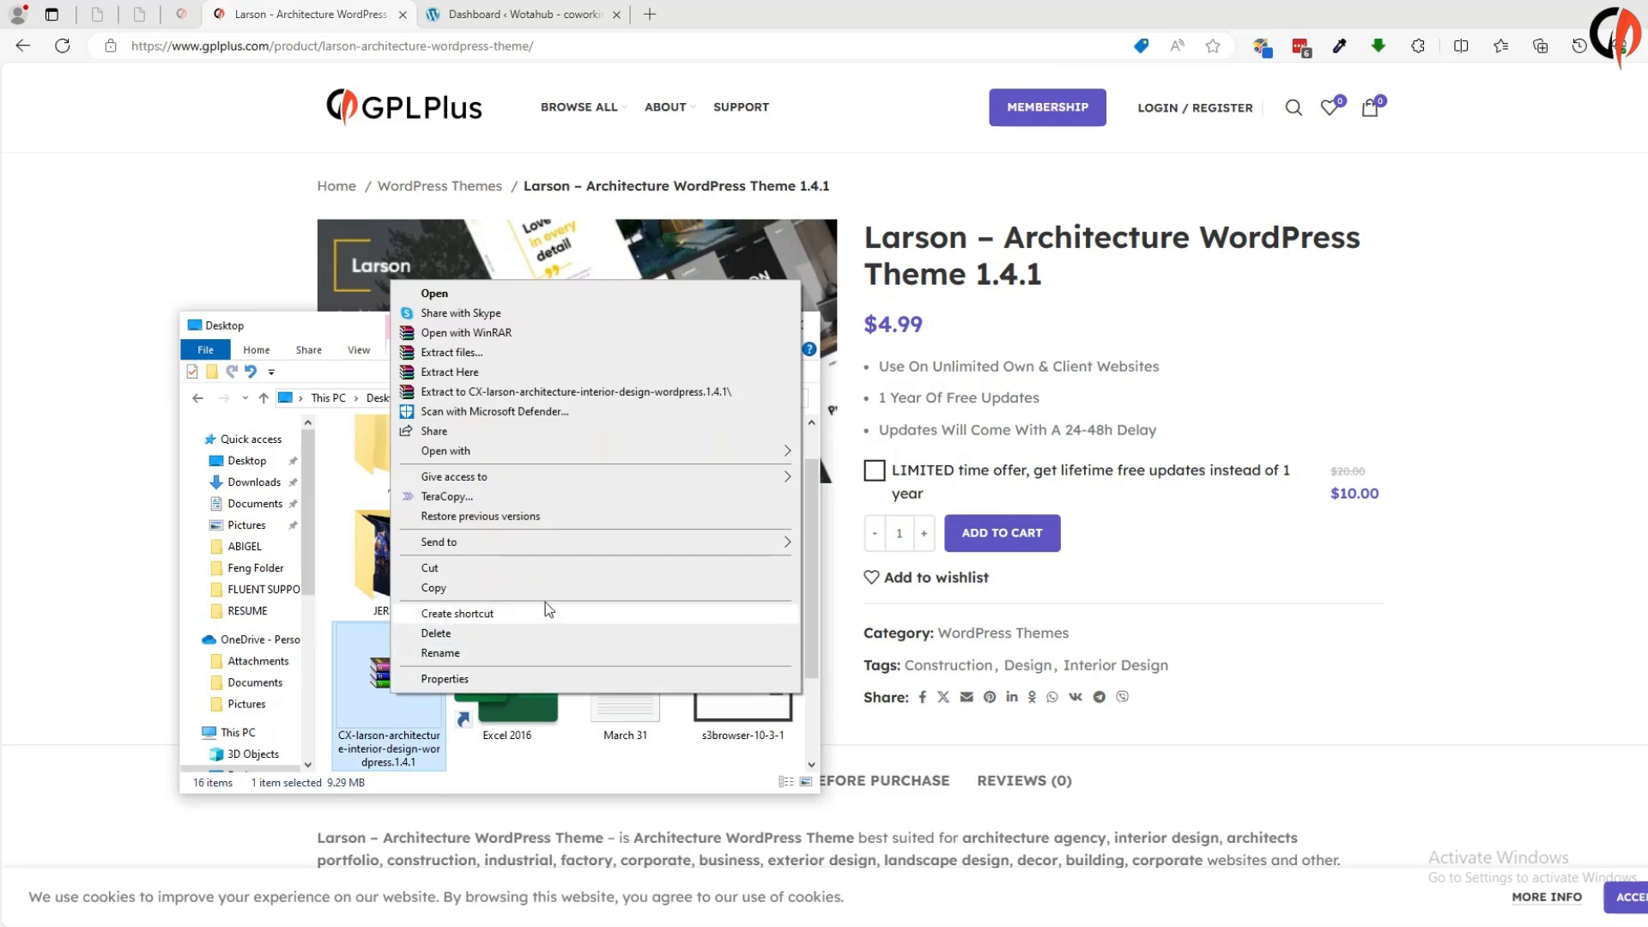
{"action": "left_click", "coordinate": [458, 354]}
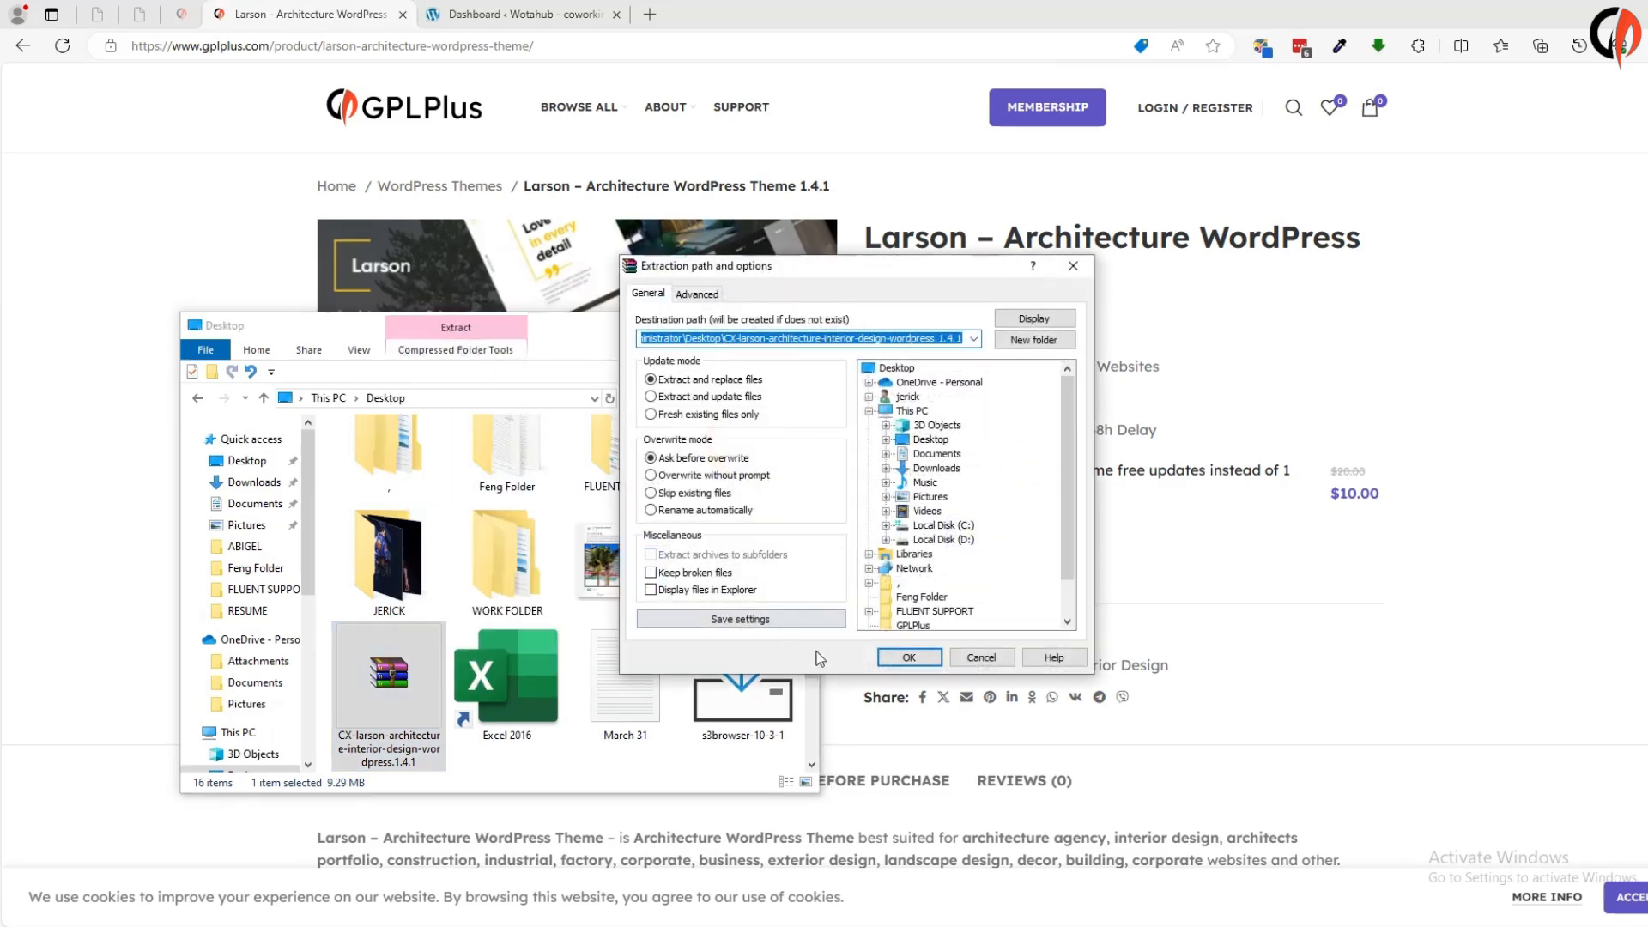
{"action": "left_click", "coordinate": [920, 658]}
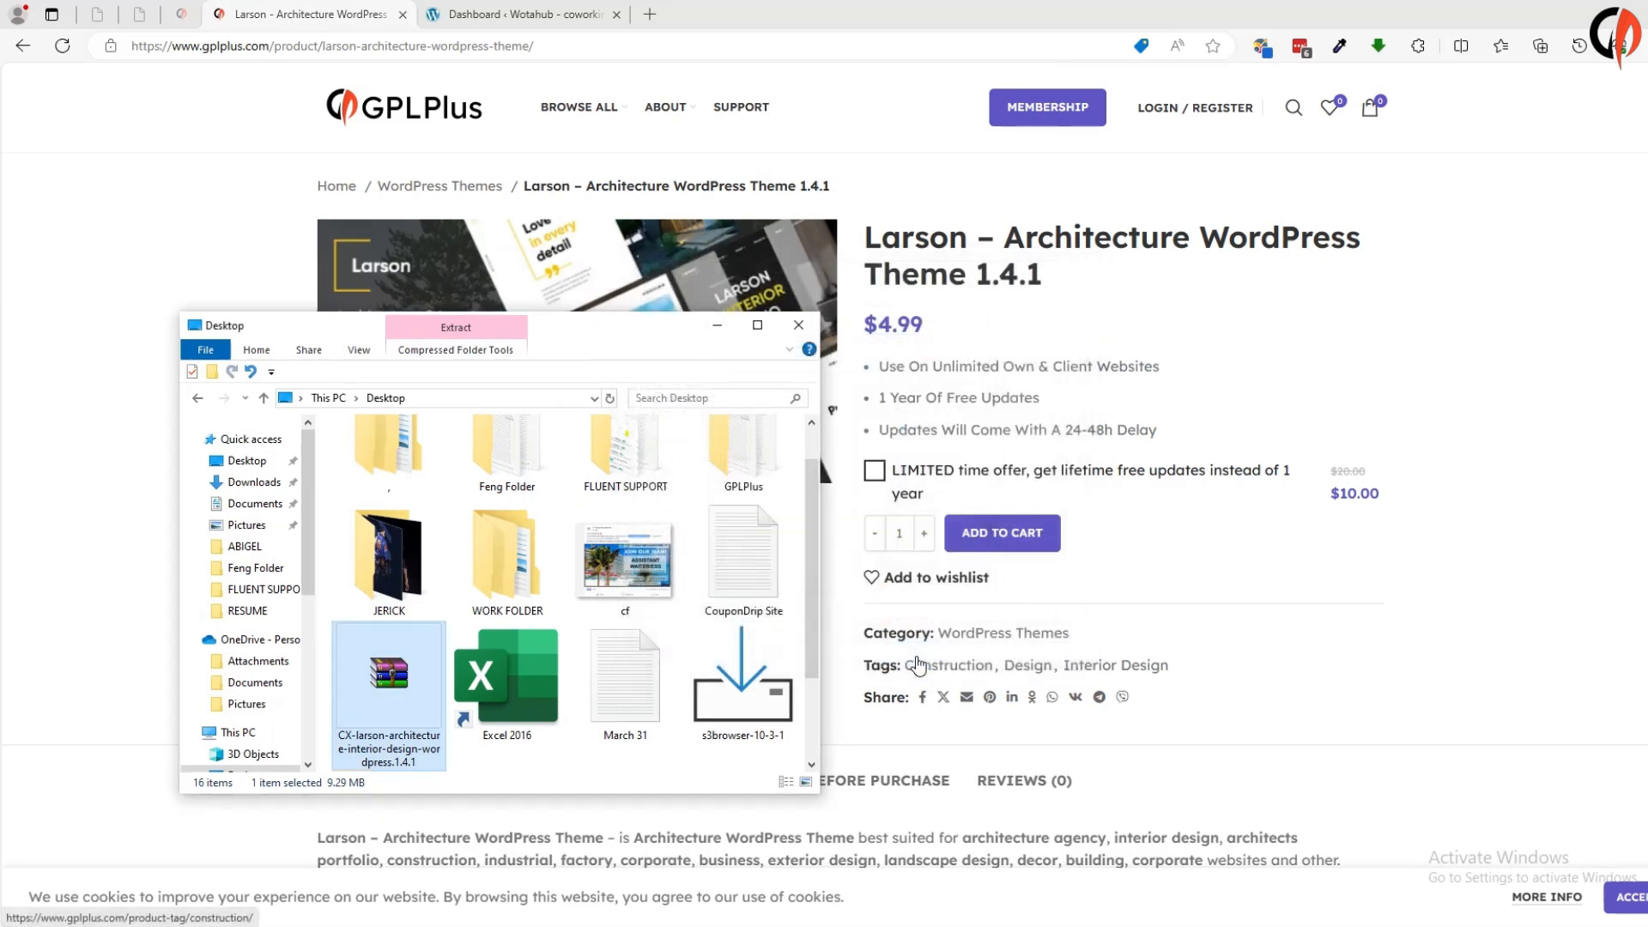
Open the Theme subfolder inside the extracted CX-larson-architecture-interior-design-wordpress.1.4.1 folder
{"action": "scroll", "coordinate": [678, 506], "scroll_direction": "up", "scroll_amount": 2}
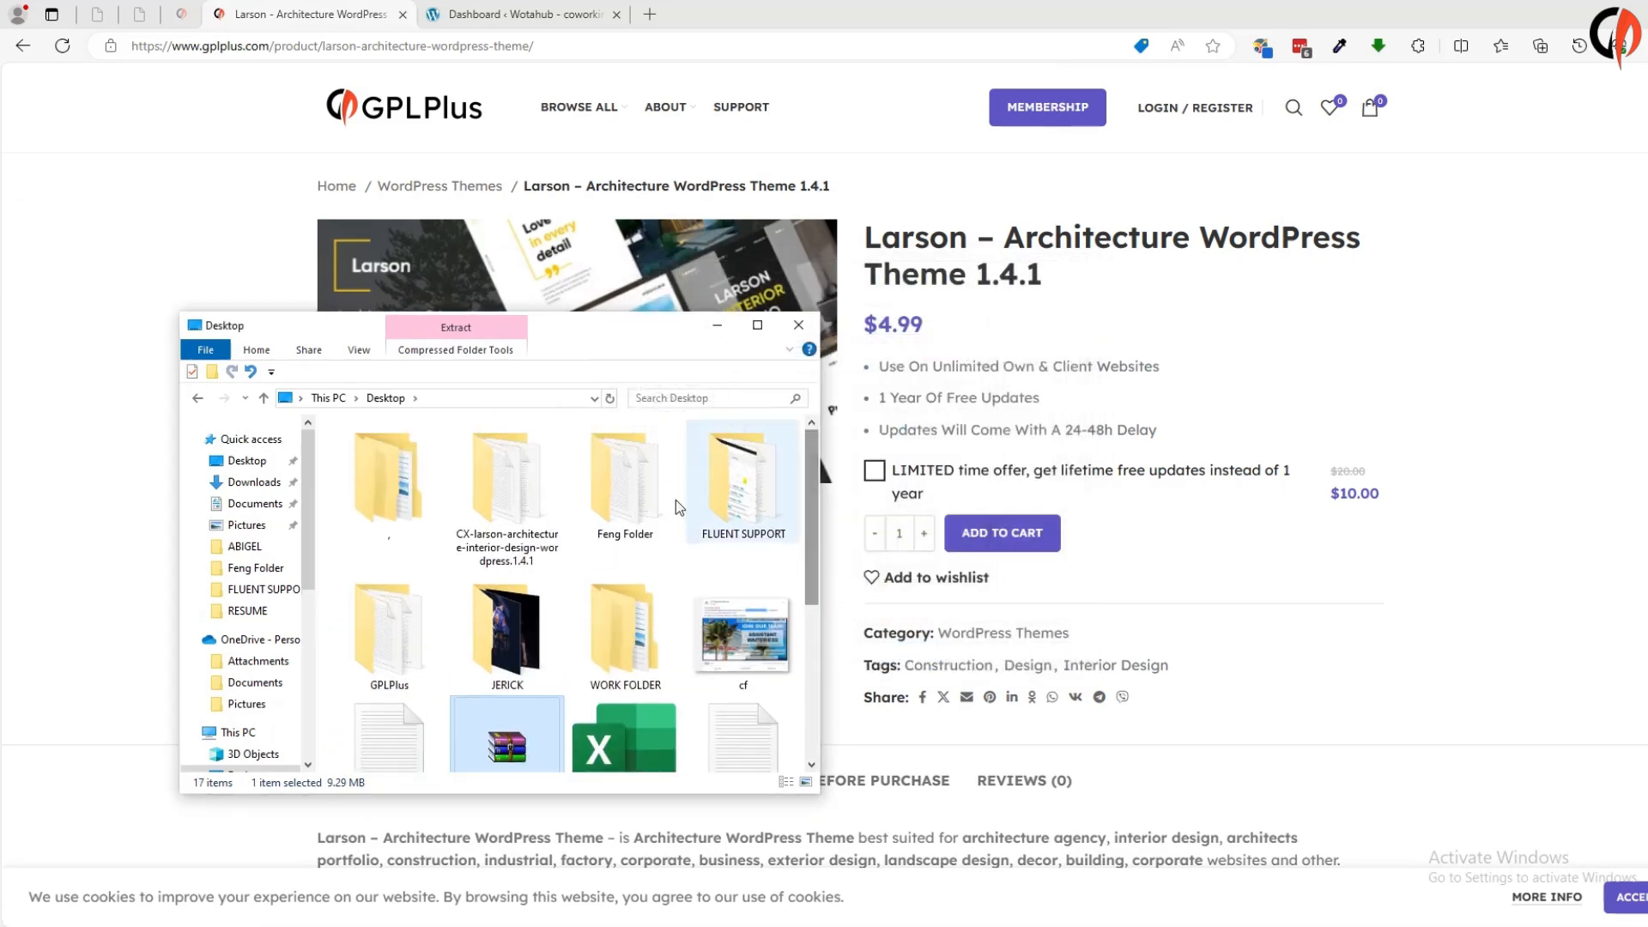
{"action": "double_click", "coordinate": [505, 491]}
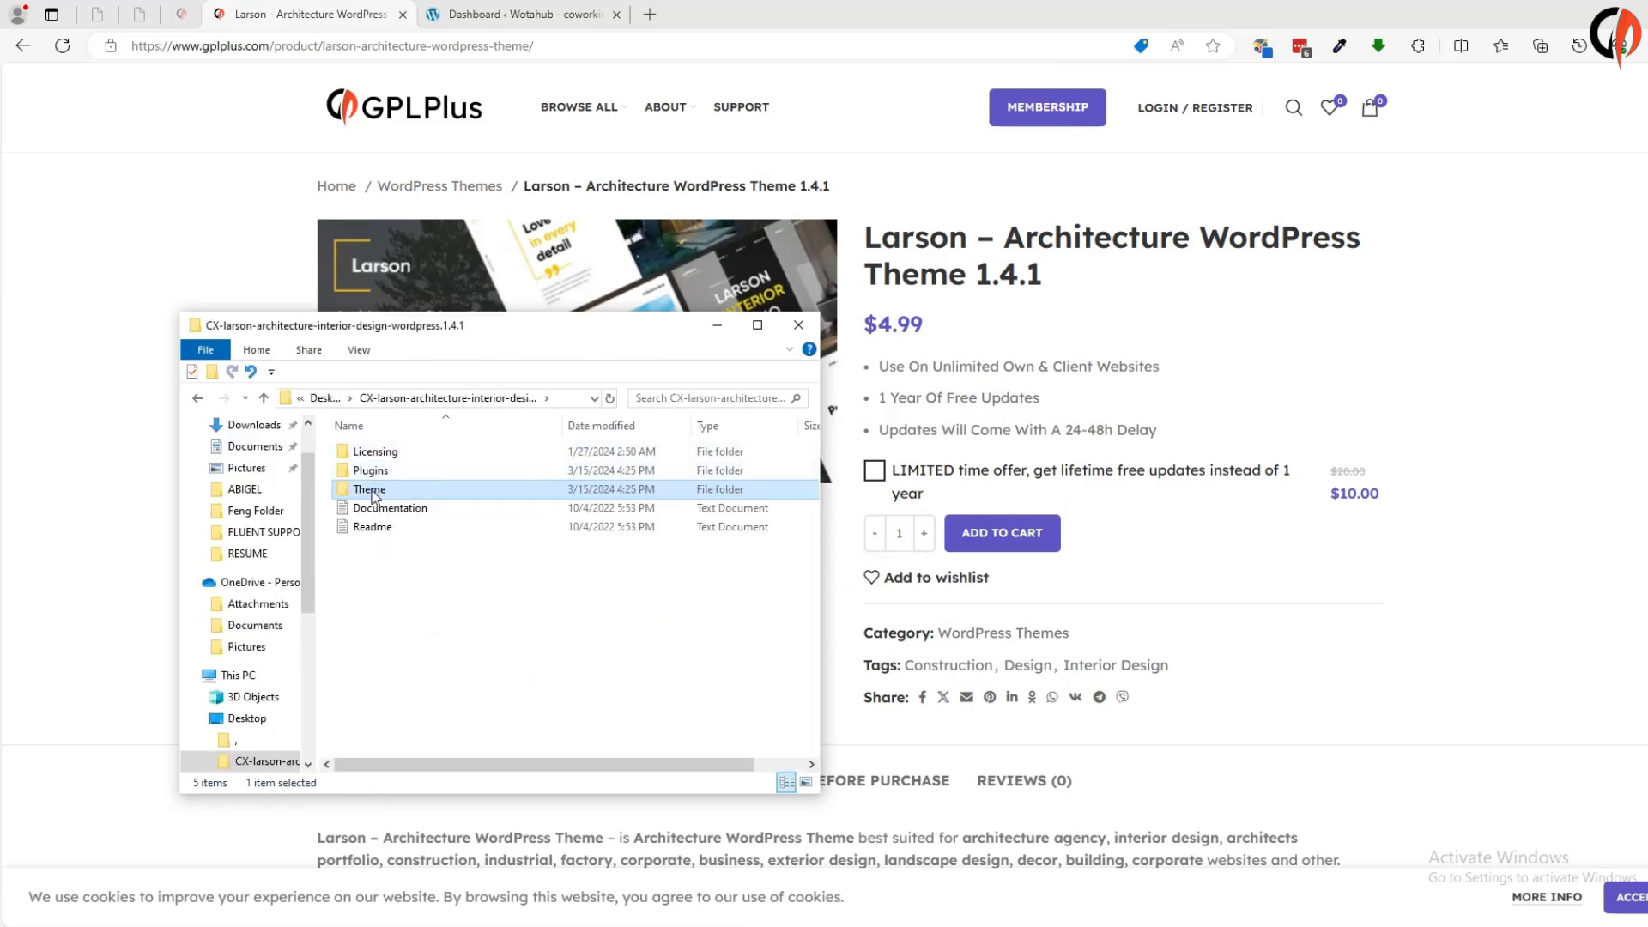
{"action": "double_click", "coordinate": [374, 491]}
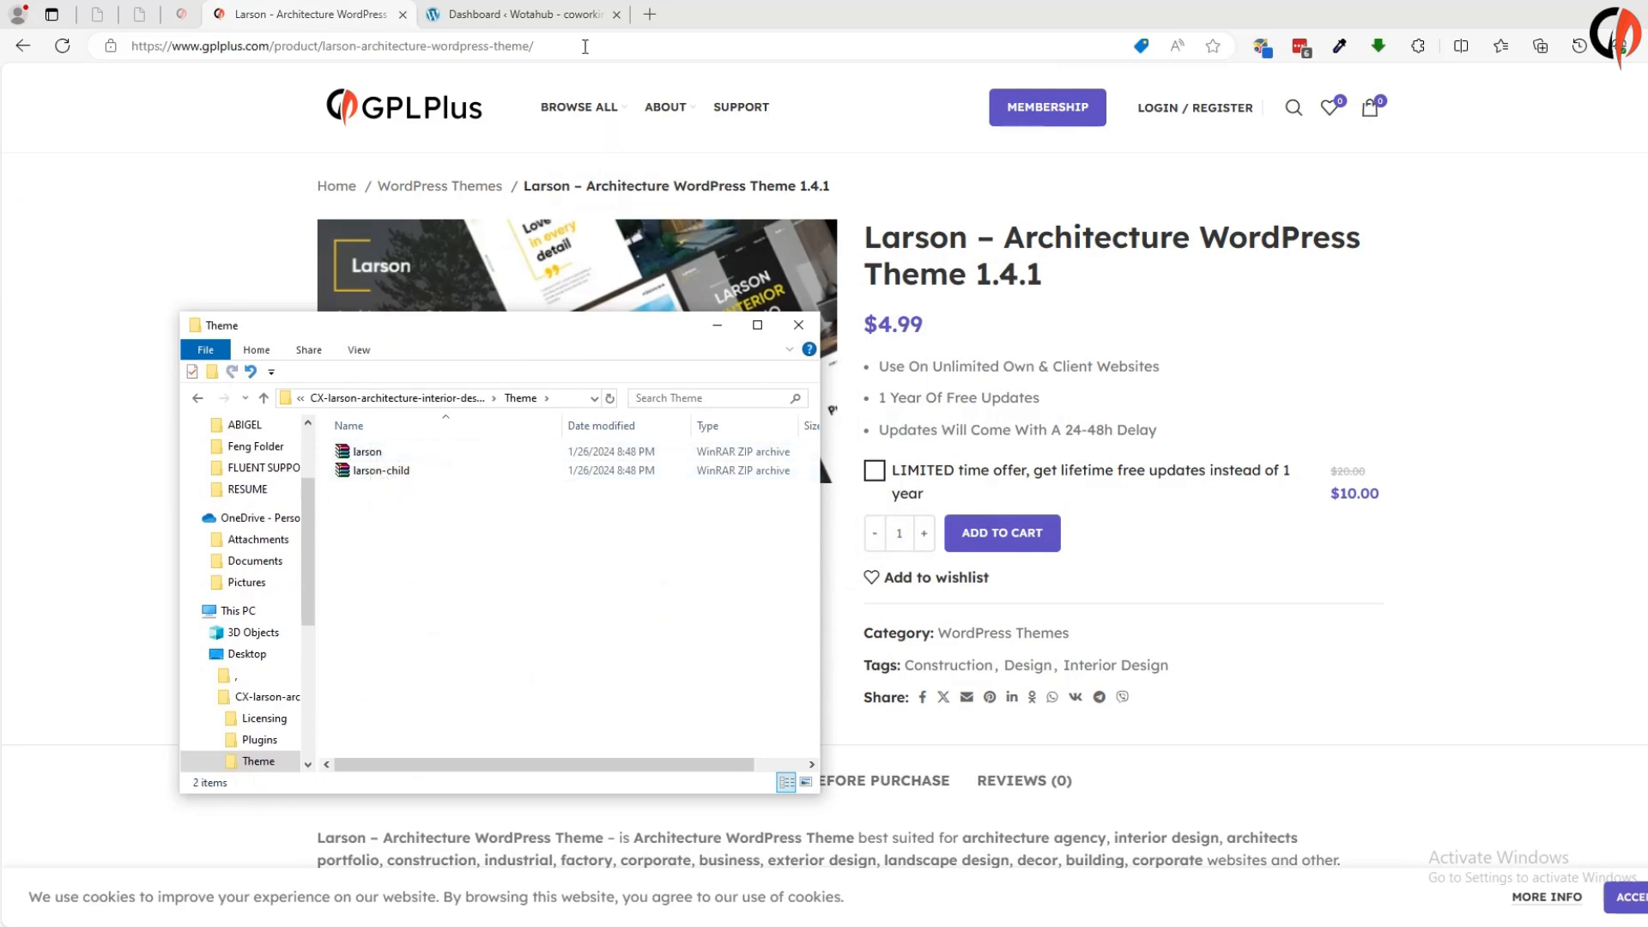
Switch to the WordPress dashboard in the browser and open the upload form for adding a new theme
{"action": "left_click", "coordinate": [541, 13]}
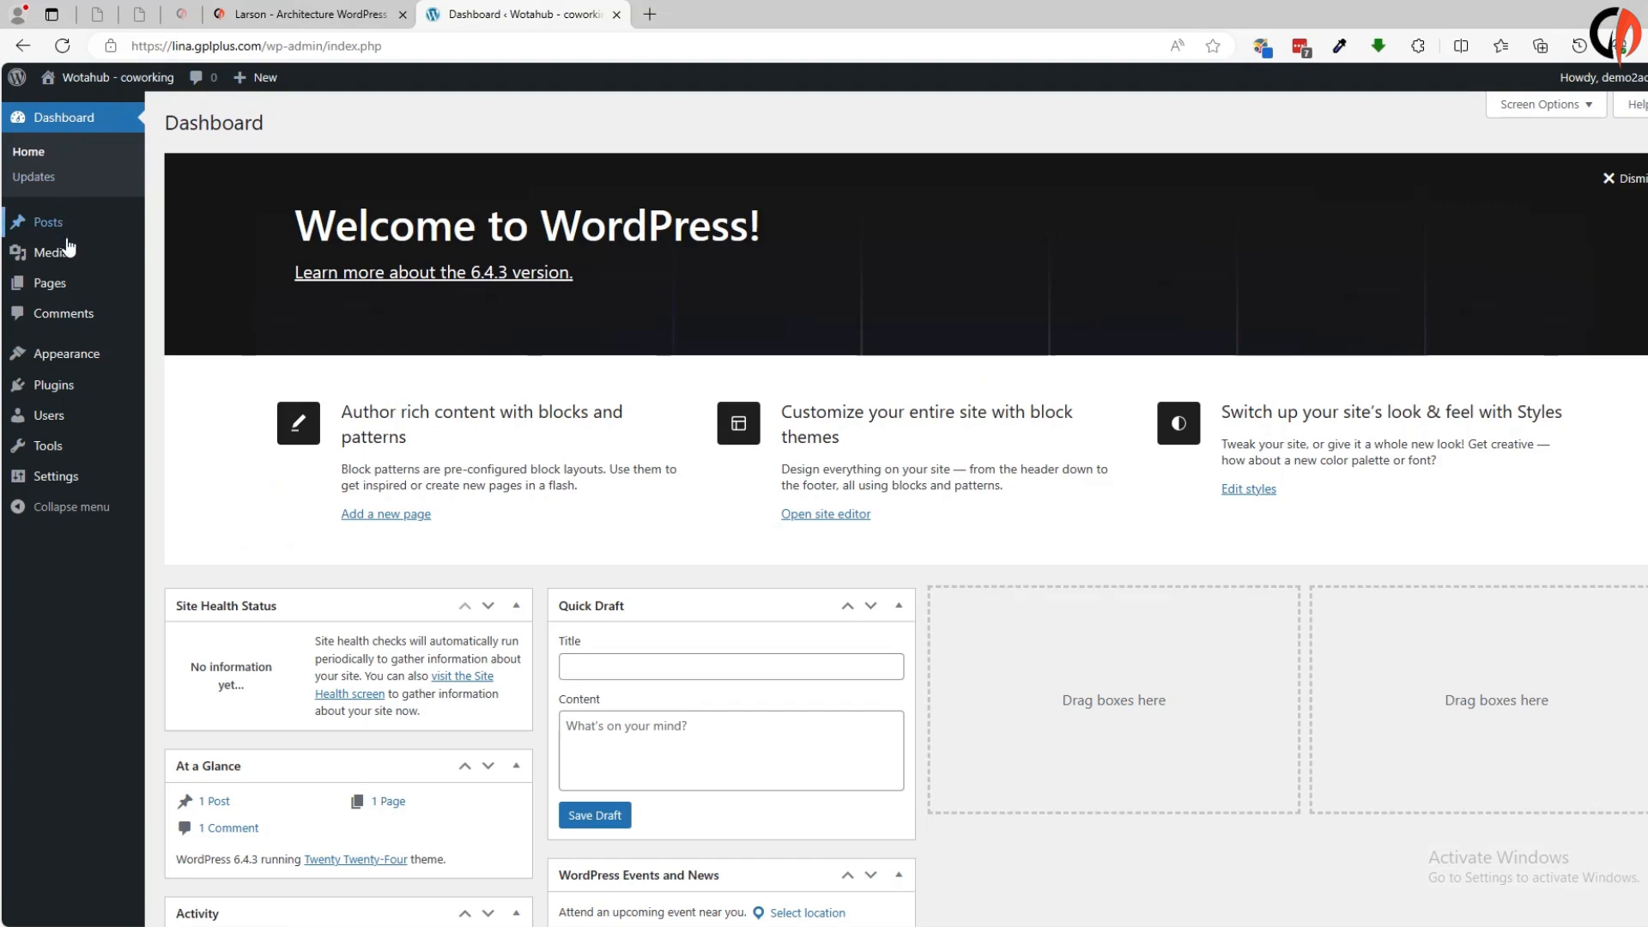
{"action": "mouse_move", "coordinate": [68, 352]}
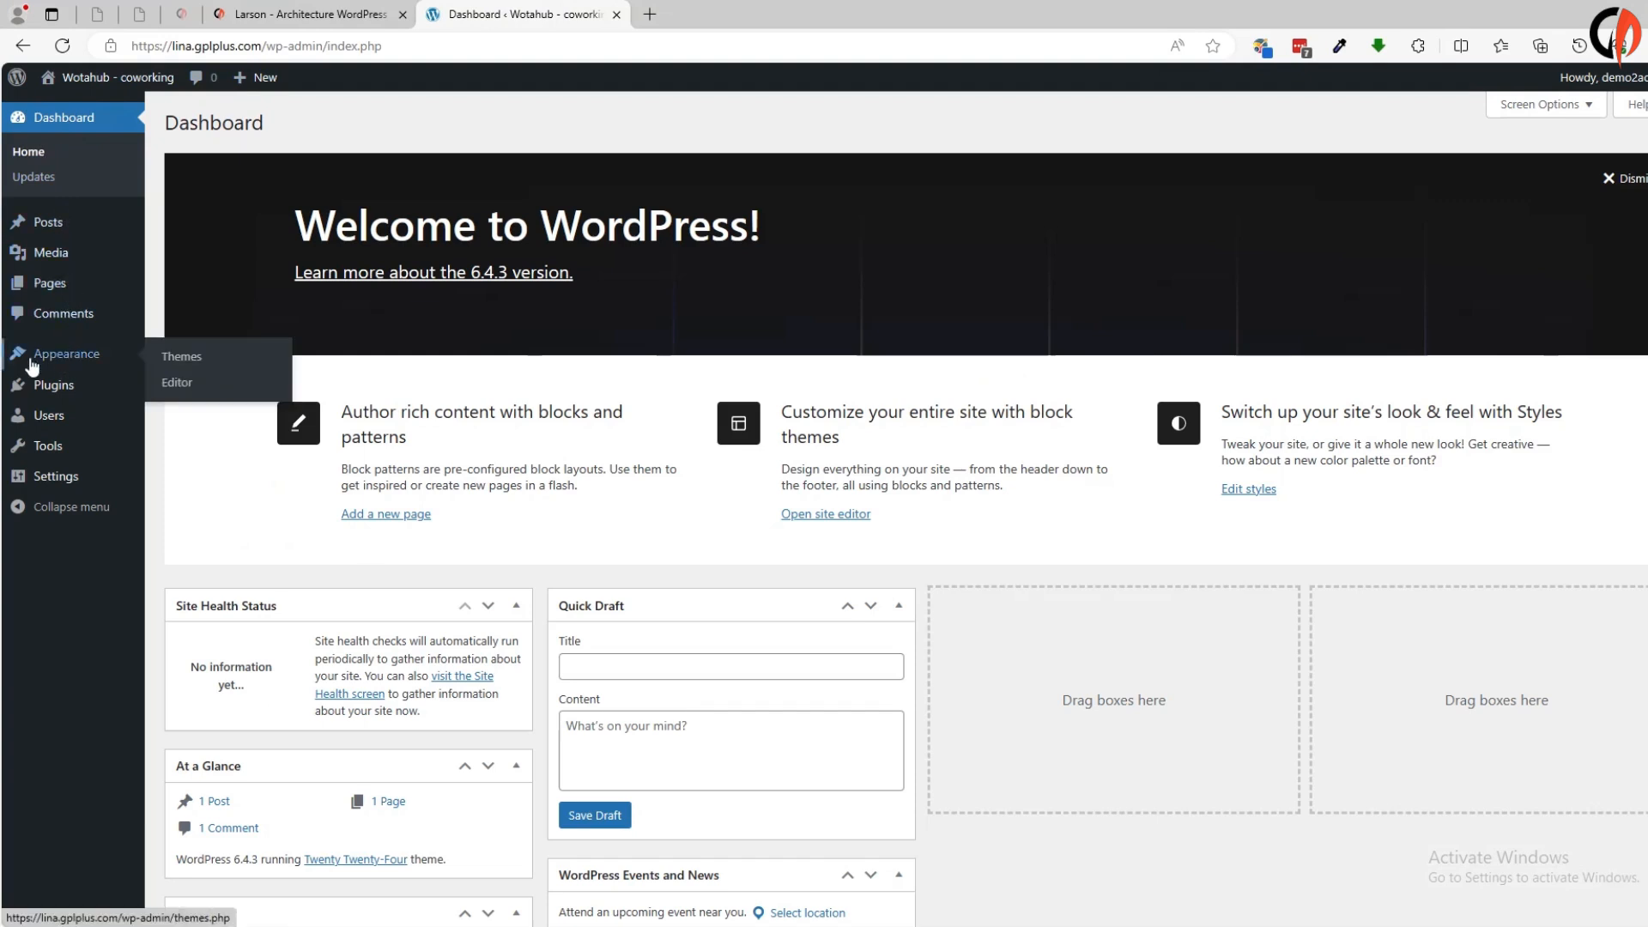
{"action": "left_click", "coordinate": [182, 367]}
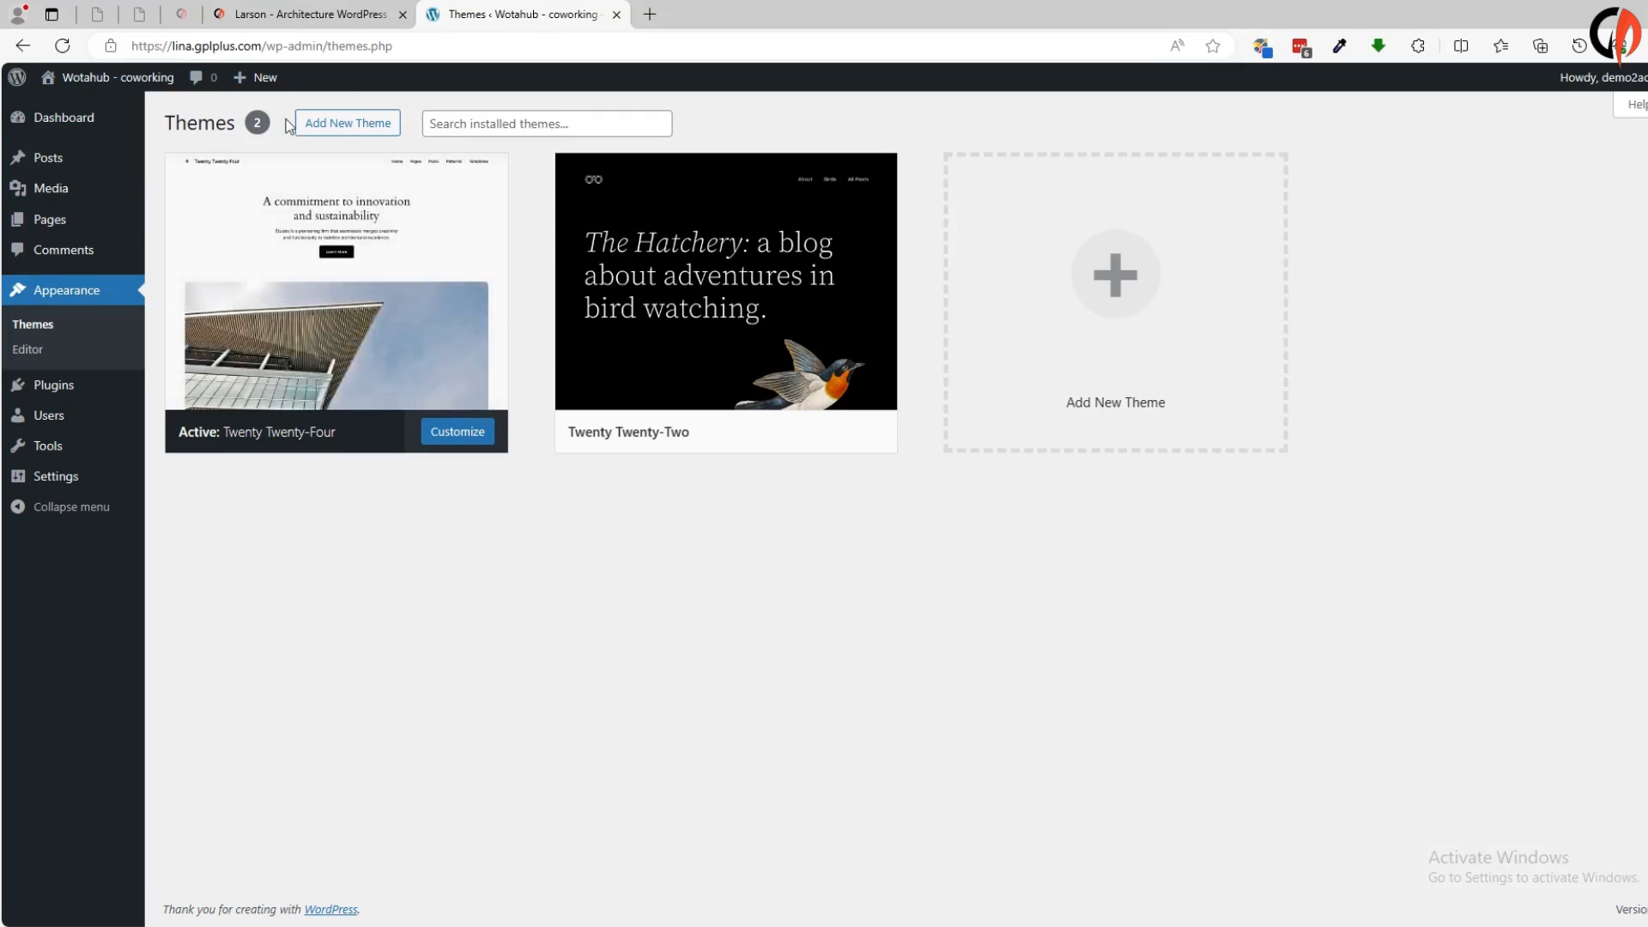
{"action": "left_click", "coordinate": [364, 127]}
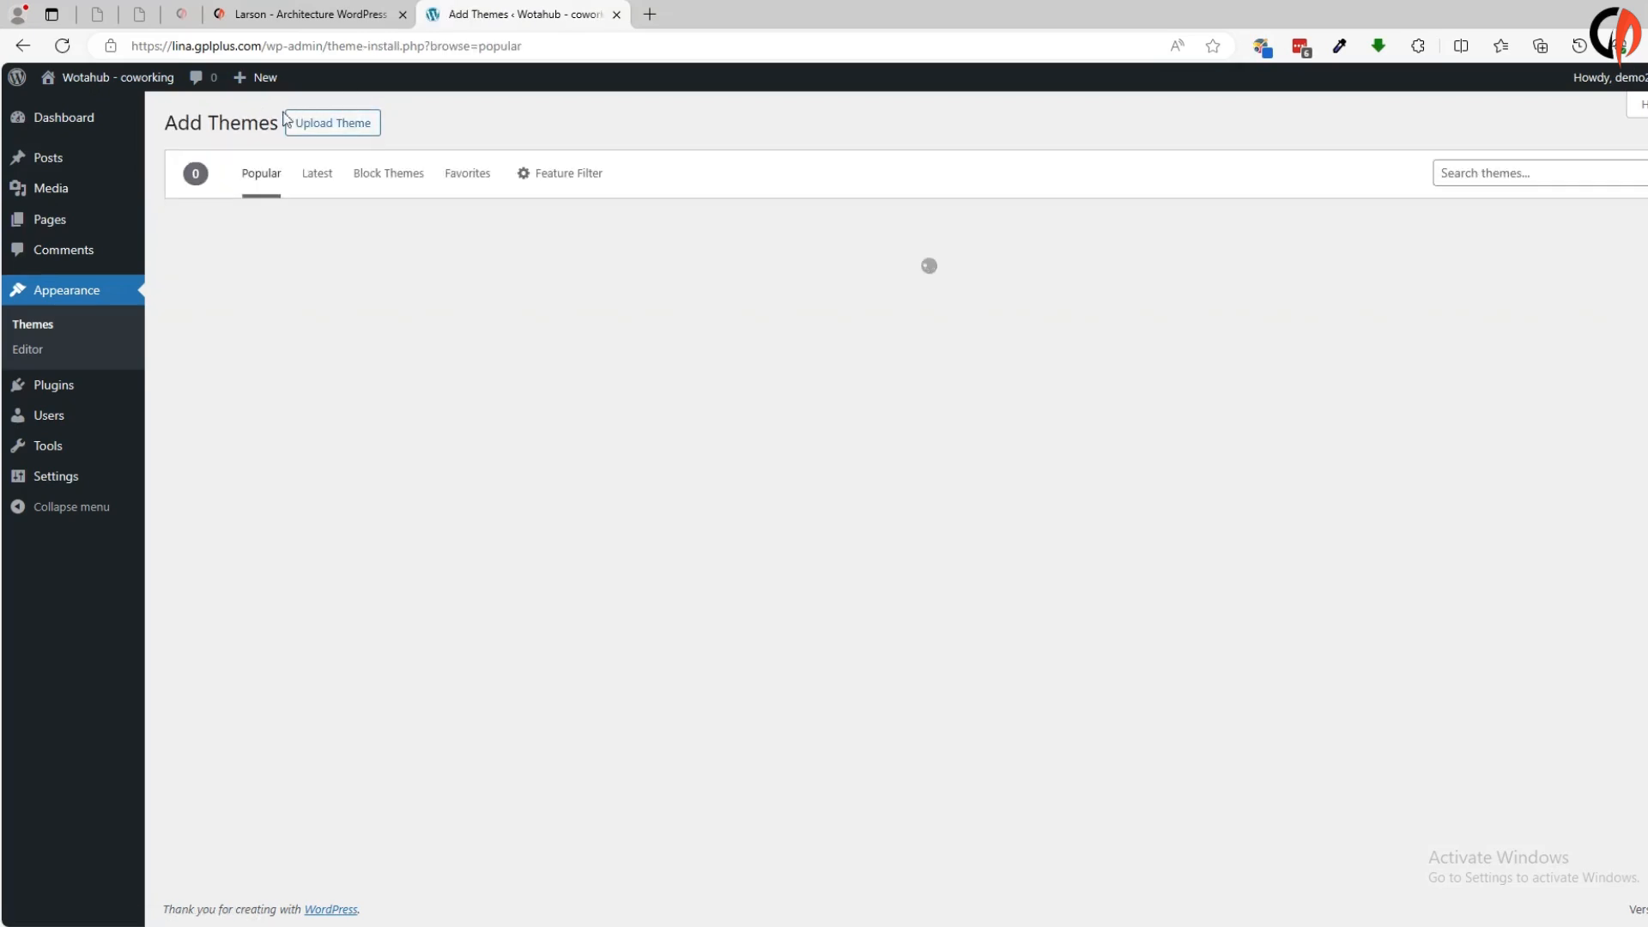
{"action": "left_click", "coordinate": [364, 127]}
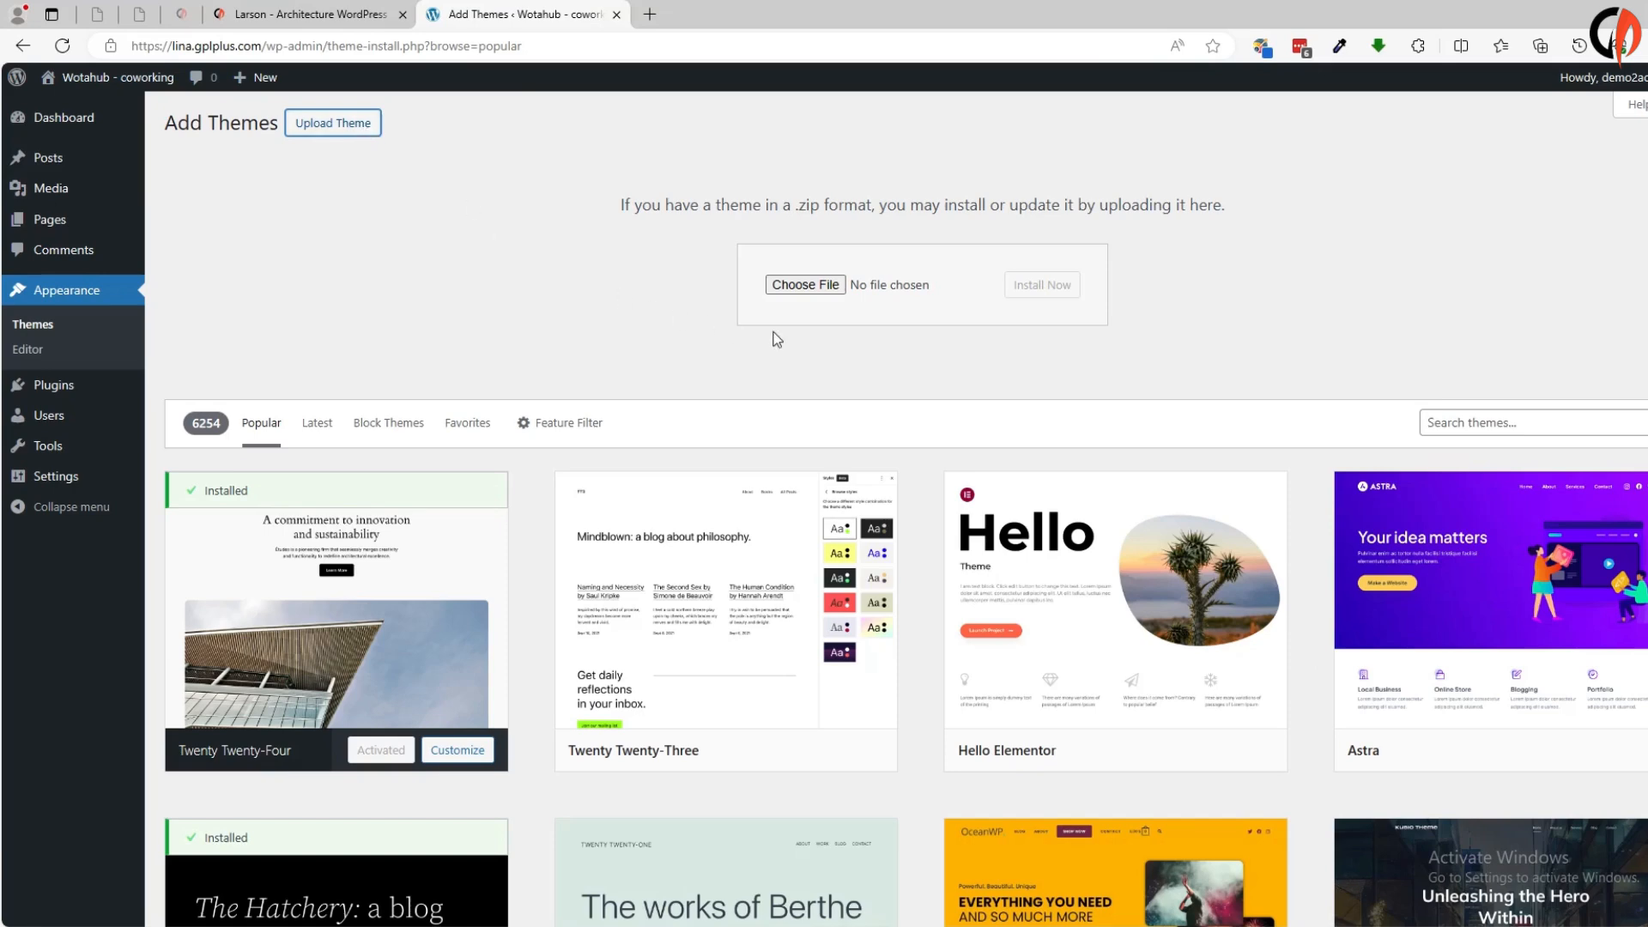
Choose the larson zip archive from the extracted package's Theme folder on the Desktop as the theme file
{"action": "left_click", "coordinate": [807, 285]}
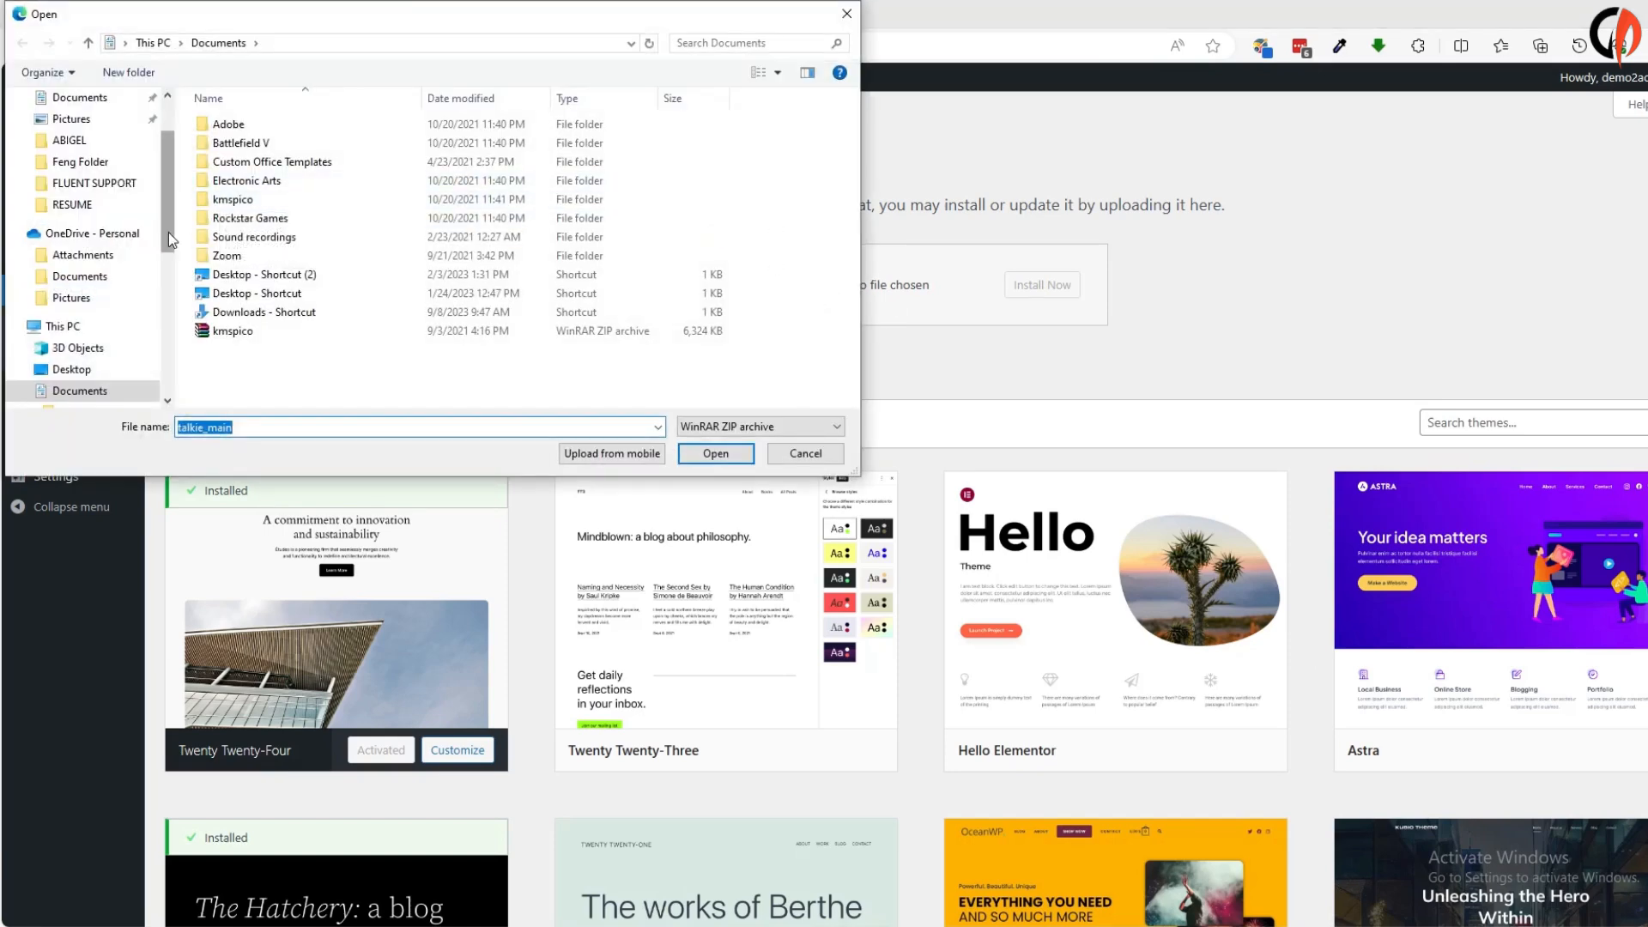
{"action": "scroll", "coordinate": [86, 171], "scroll_direction": "up", "scroll_amount": 2}
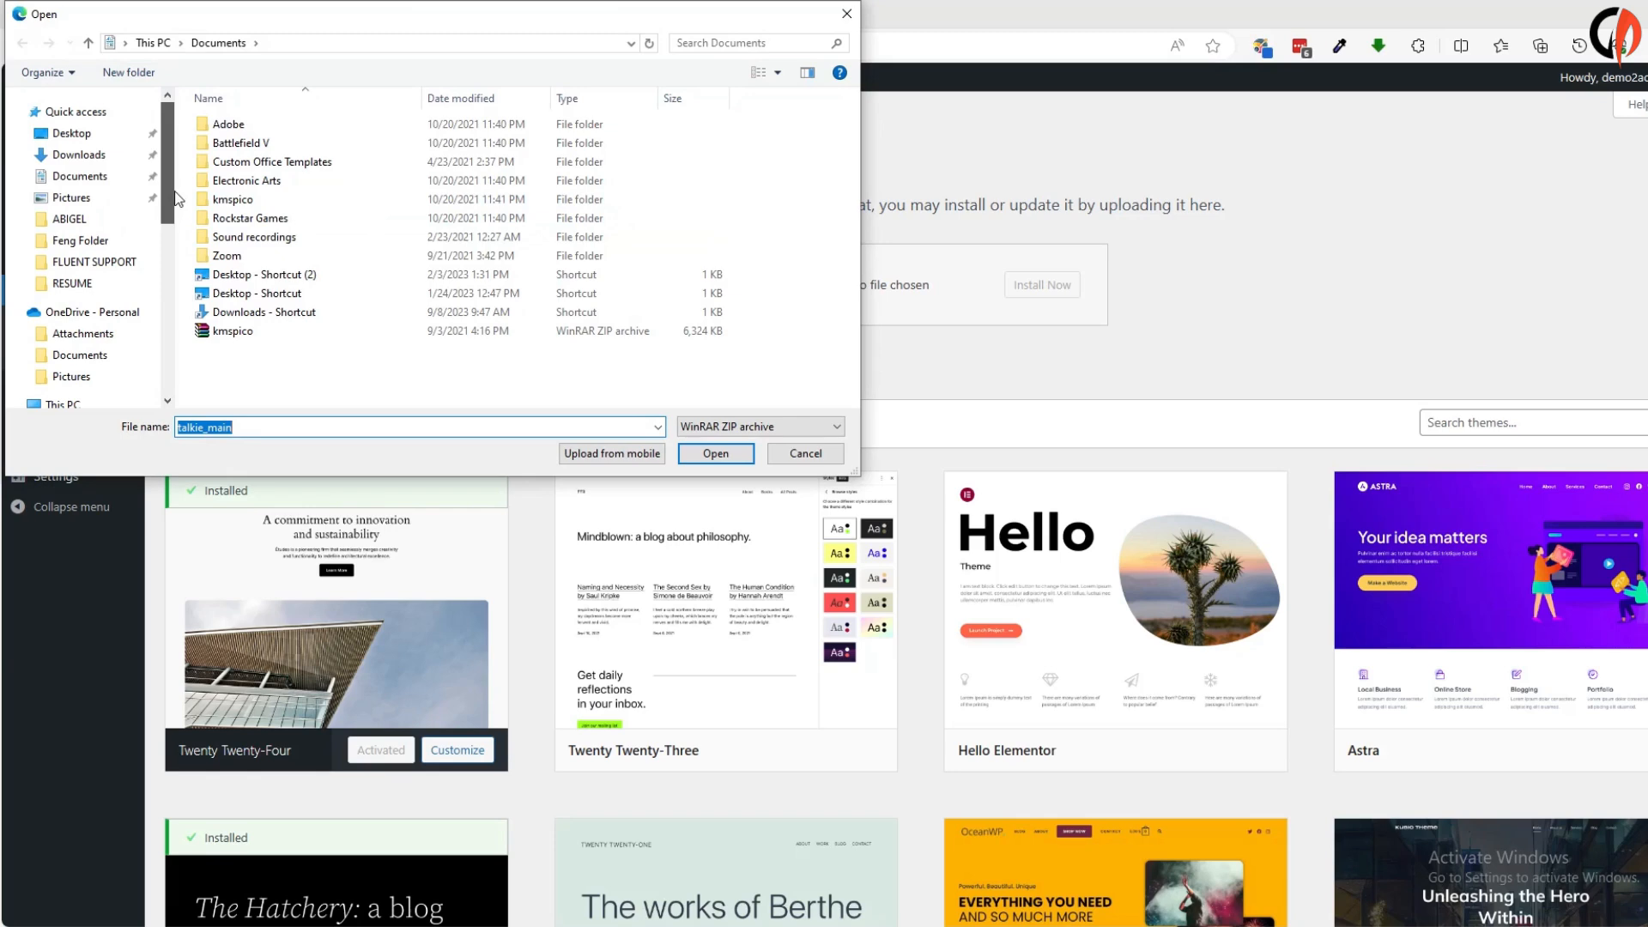
{"action": "left_click", "coordinate": [66, 134]}
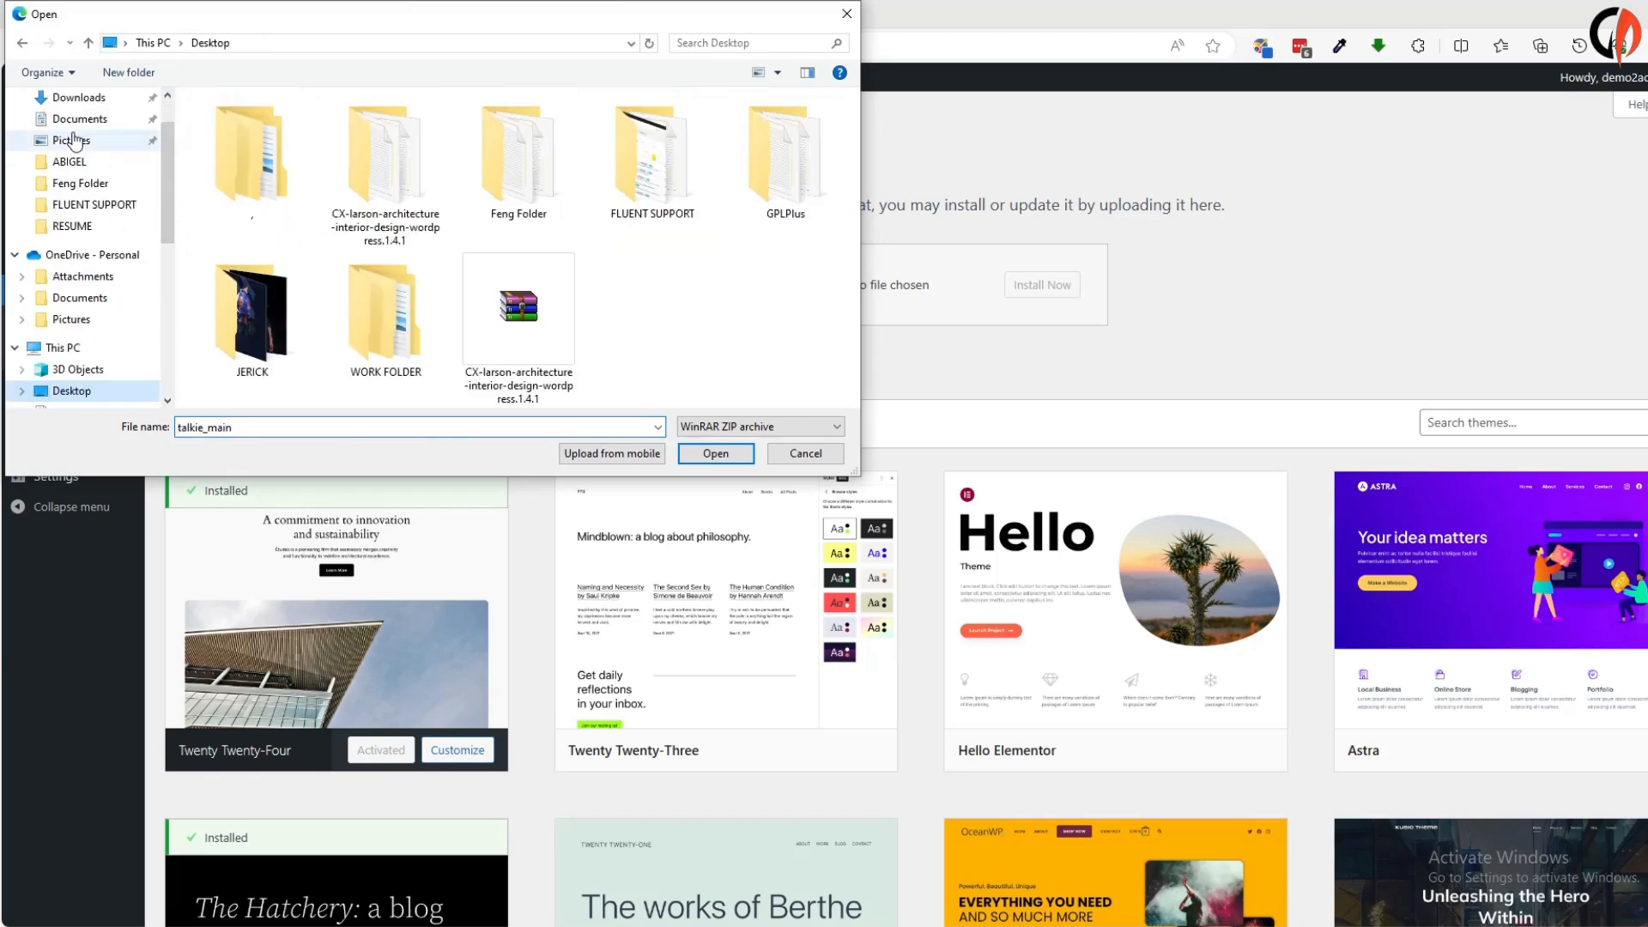
{"action": "double_click", "coordinate": [397, 167]}
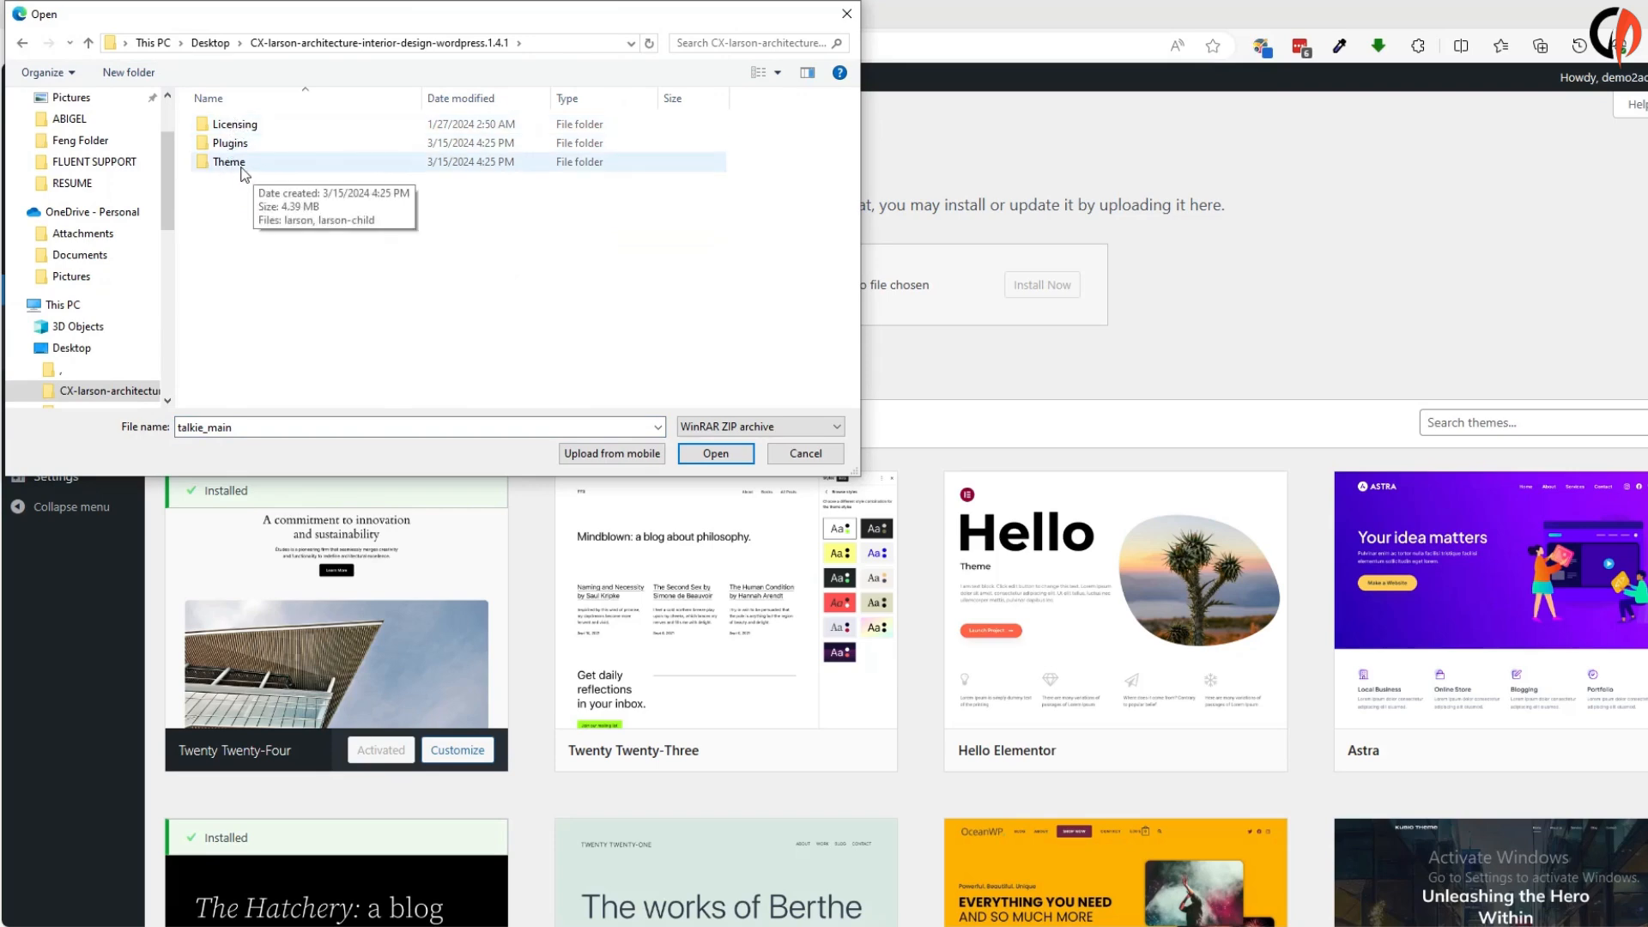
{"action": "double_click", "coordinate": [227, 168]}
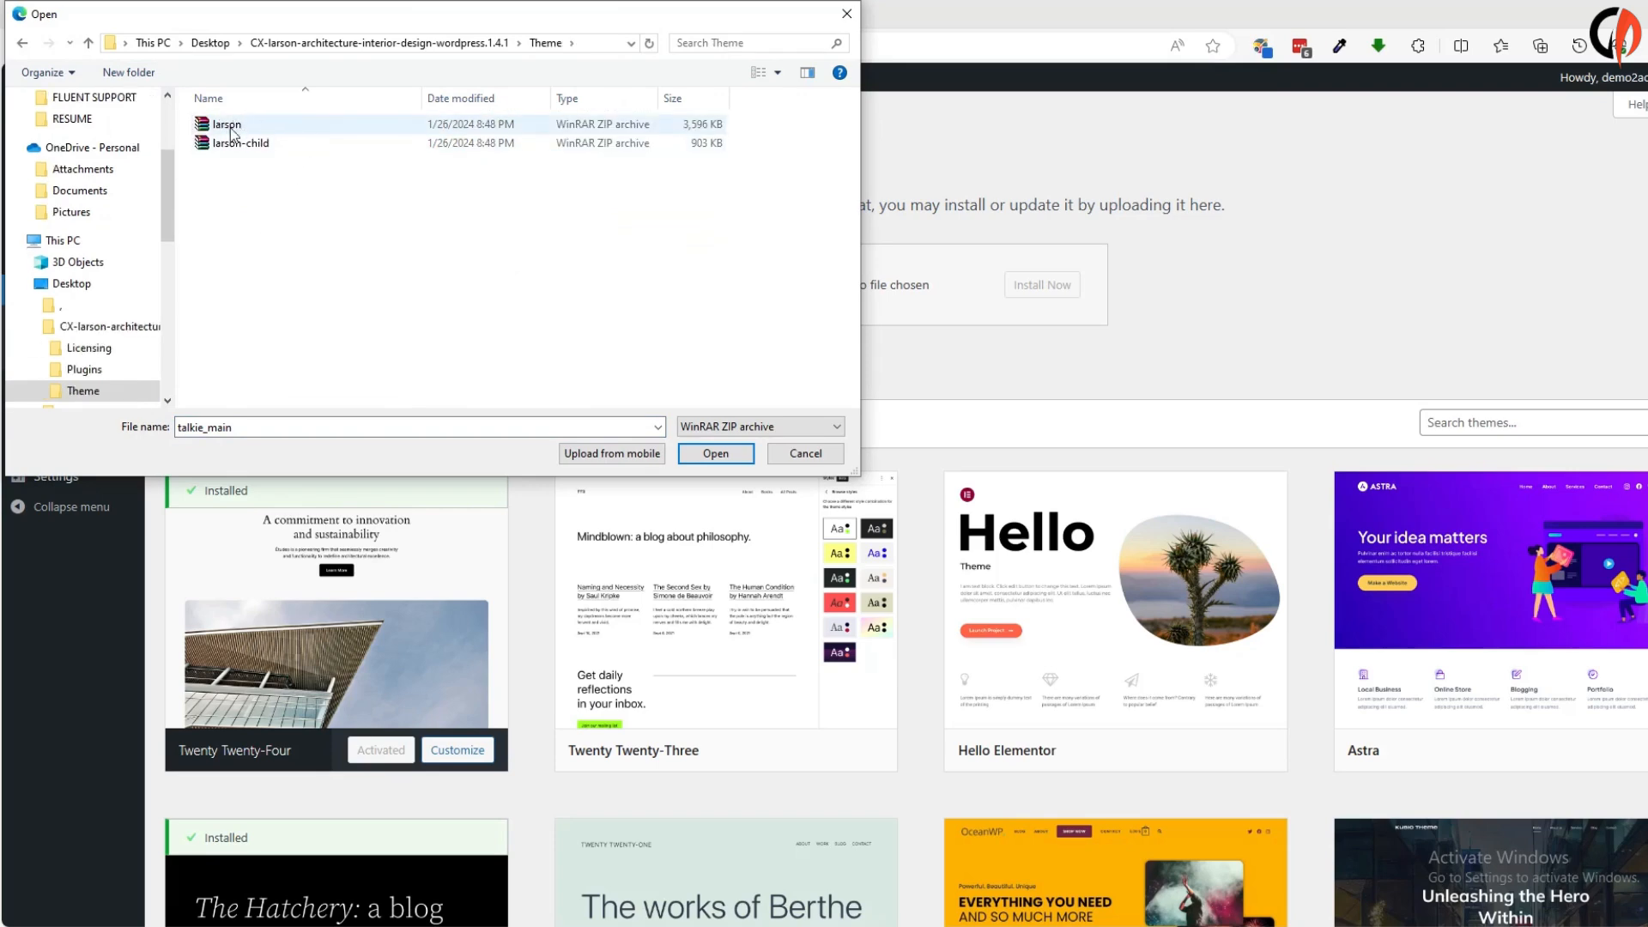
{"action": "left_click", "coordinate": [231, 129]}
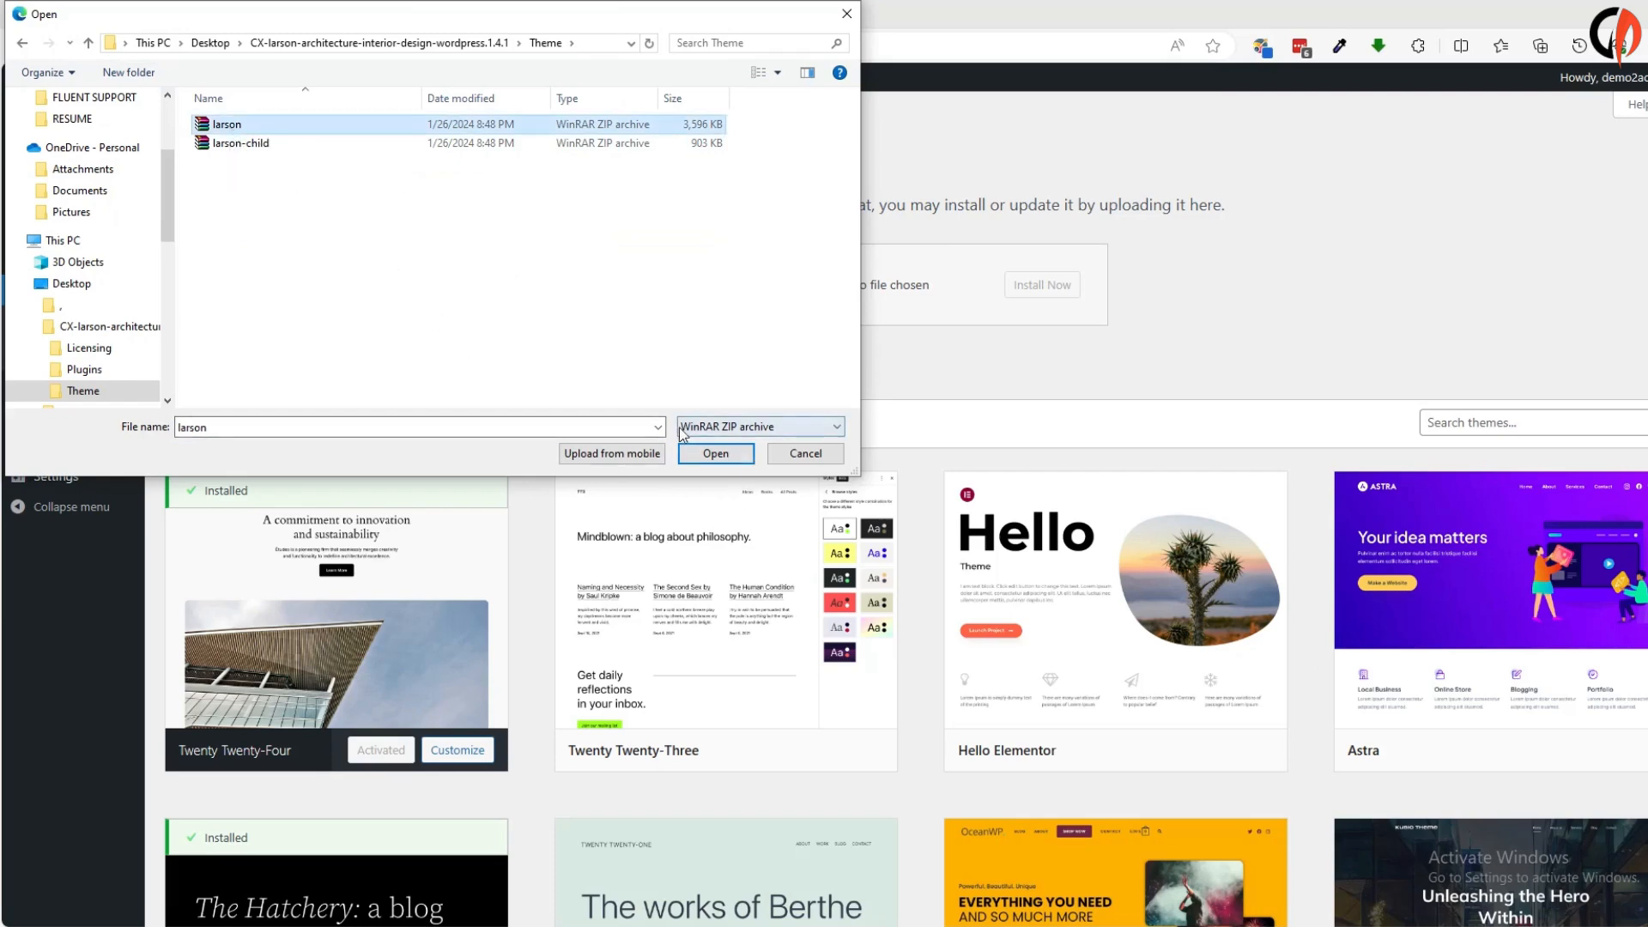
{"action": "left_click", "coordinate": [713, 455]}
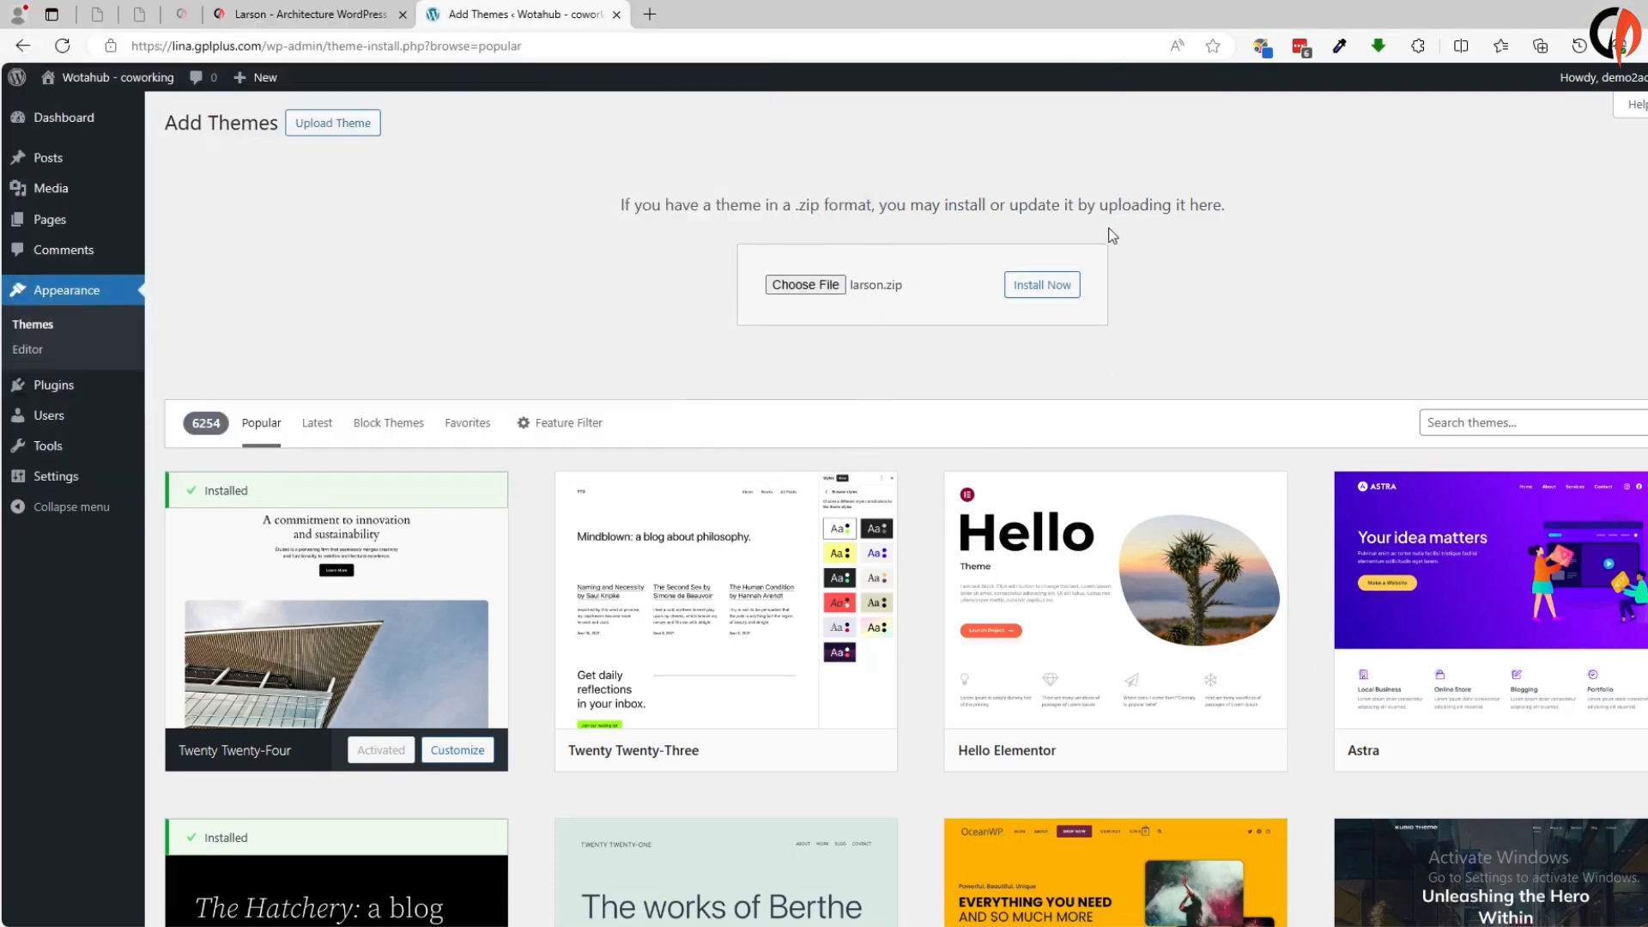
Install the uploaded larson.zip theme and activate it
{"action": "left_click", "coordinate": [1054, 291]}
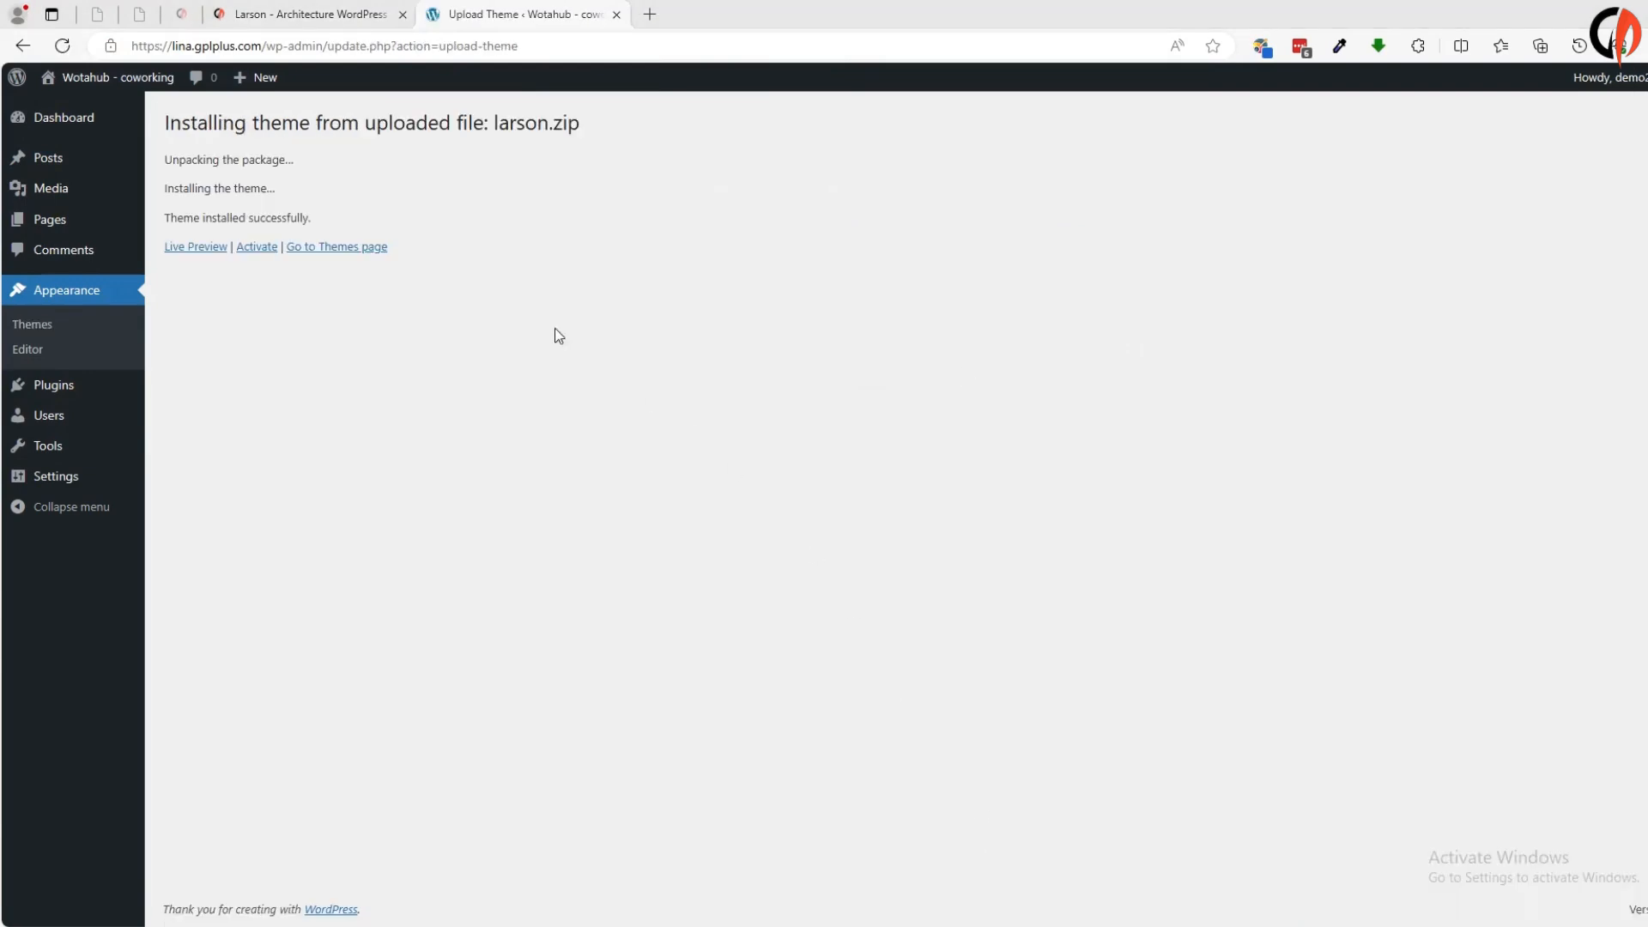
{"action": "left_click", "coordinate": [259, 254]}
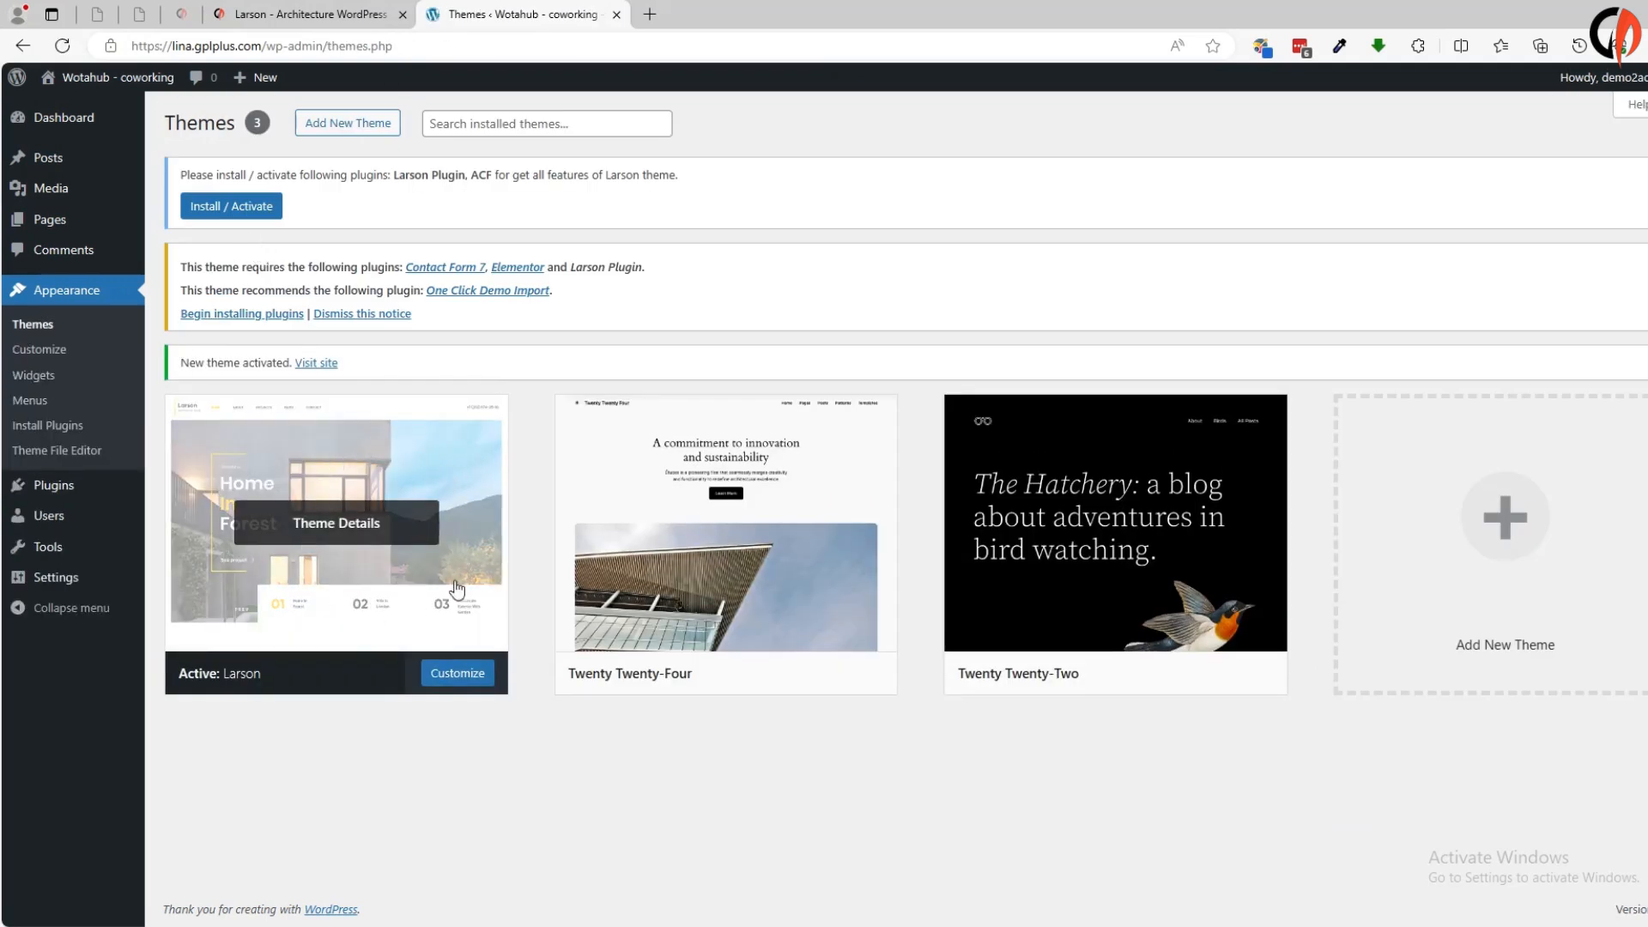
Bulk-install the theme's plugins: Contact Form 7, Elementor, Larson Plugin and One Click Demo Import
{"action": "left_click", "coordinate": [242, 314]}
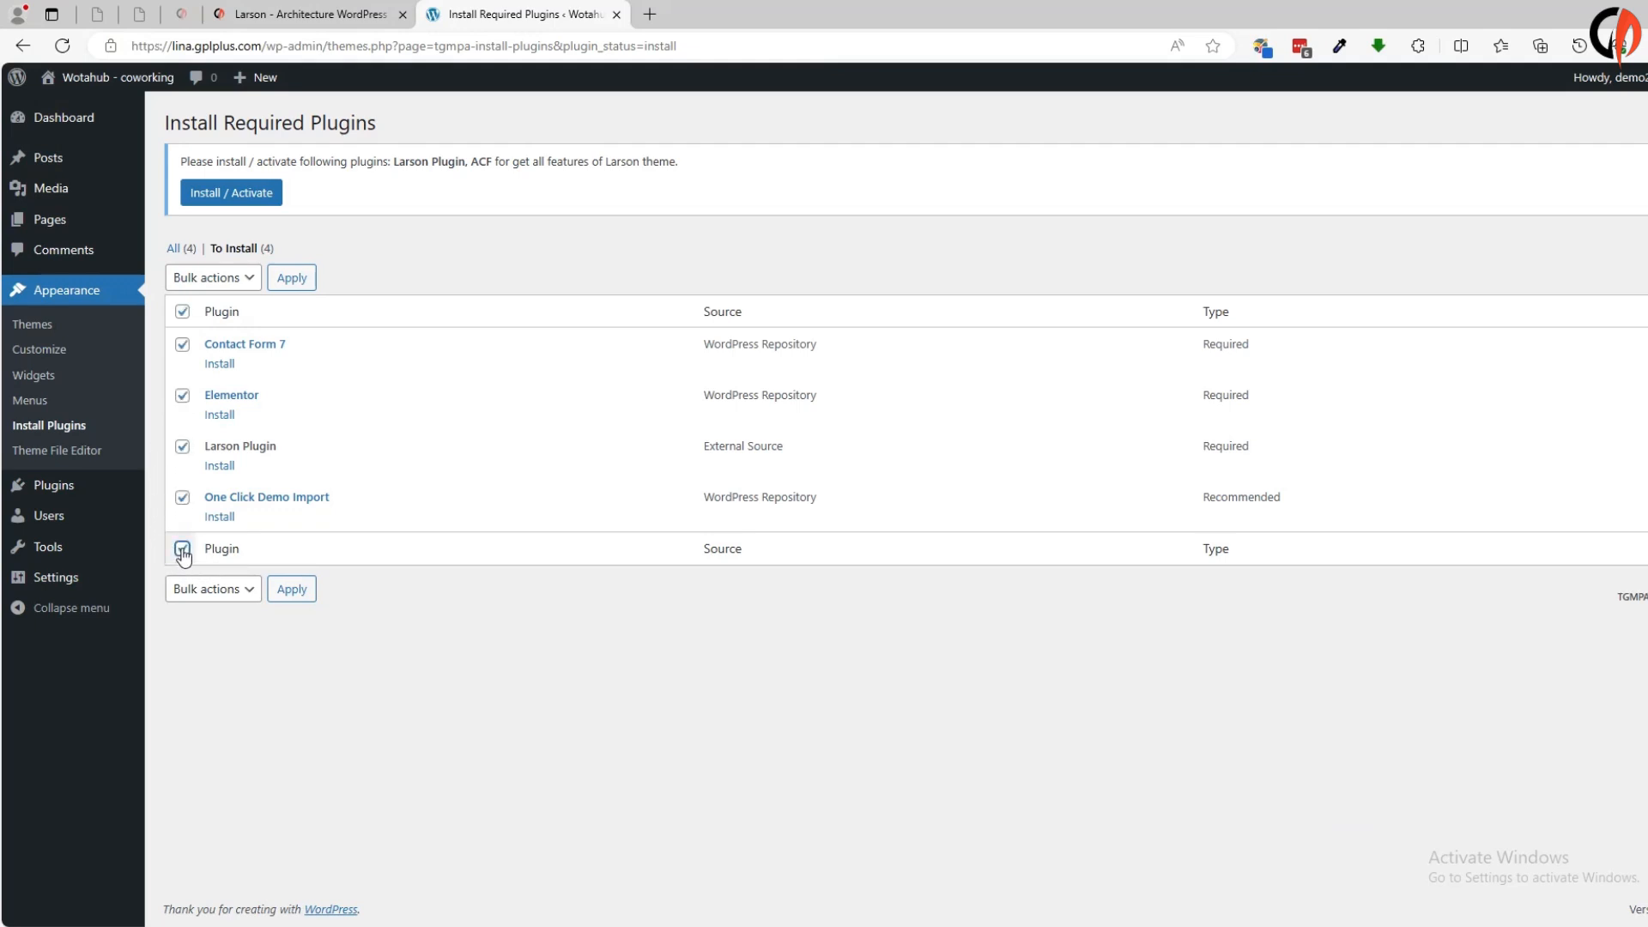
{"action": "left_click", "coordinate": [212, 276]}
{"action": "left_click", "coordinate": [204, 324]}
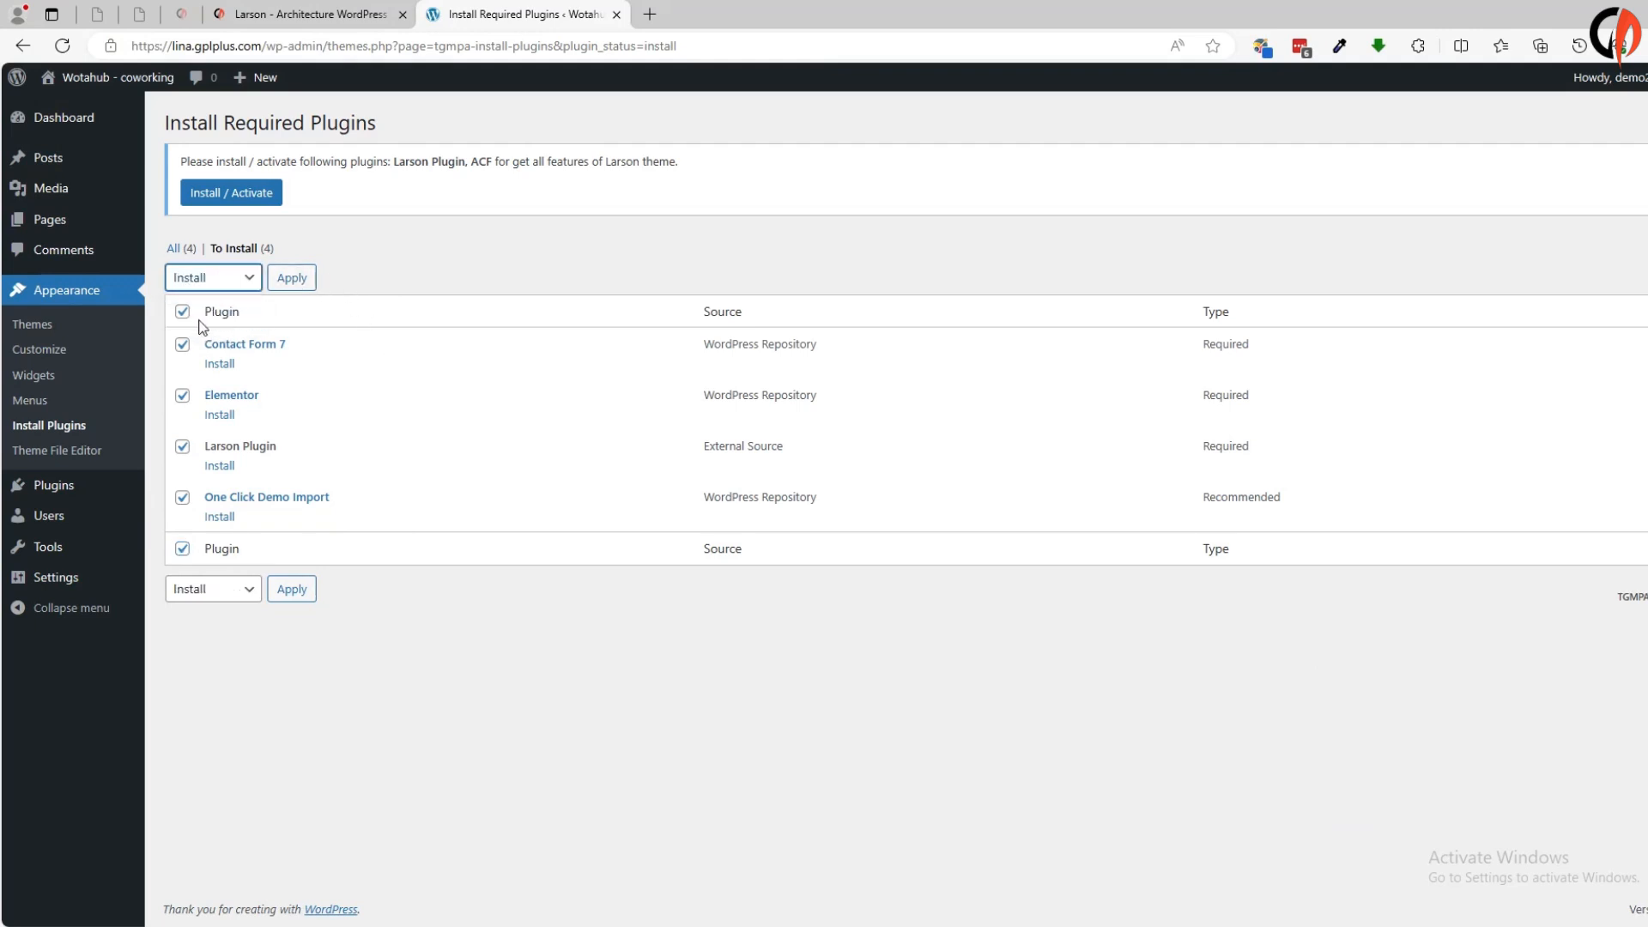
{"action": "left_click", "coordinate": [291, 277]}
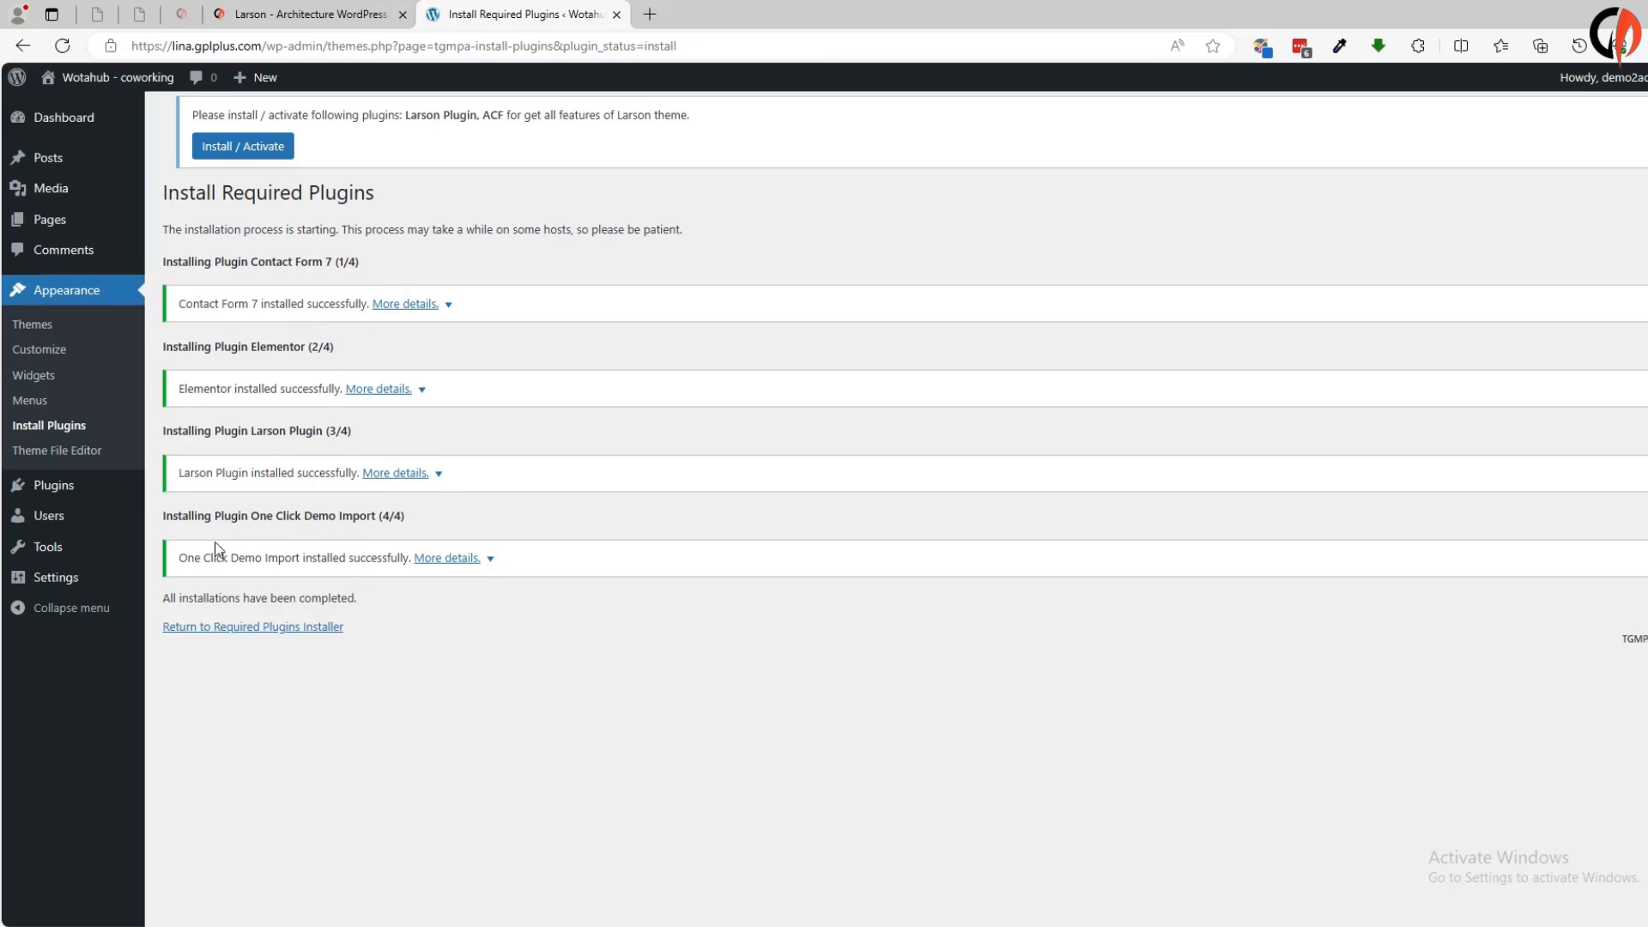
Return to the required plugins installer and bulk-activate Contact Form 7, Elementor, Larson Plugin and One Click Demo Import
{"action": "left_click", "coordinate": [275, 628]}
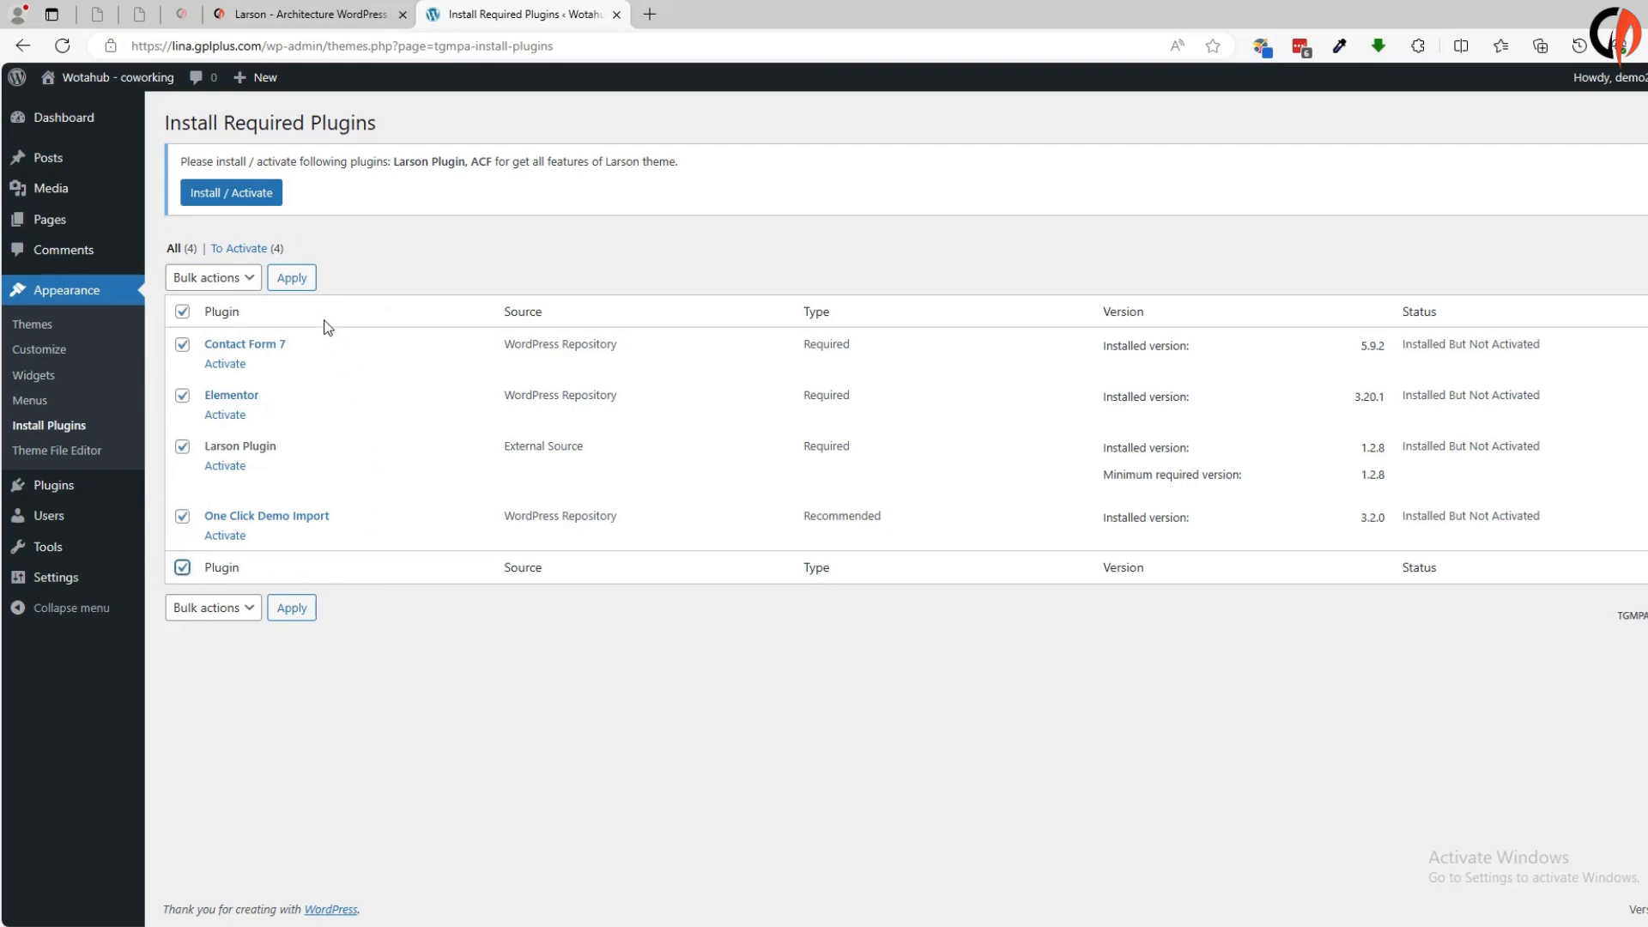
{"action": "left_click", "coordinate": [227, 287]}
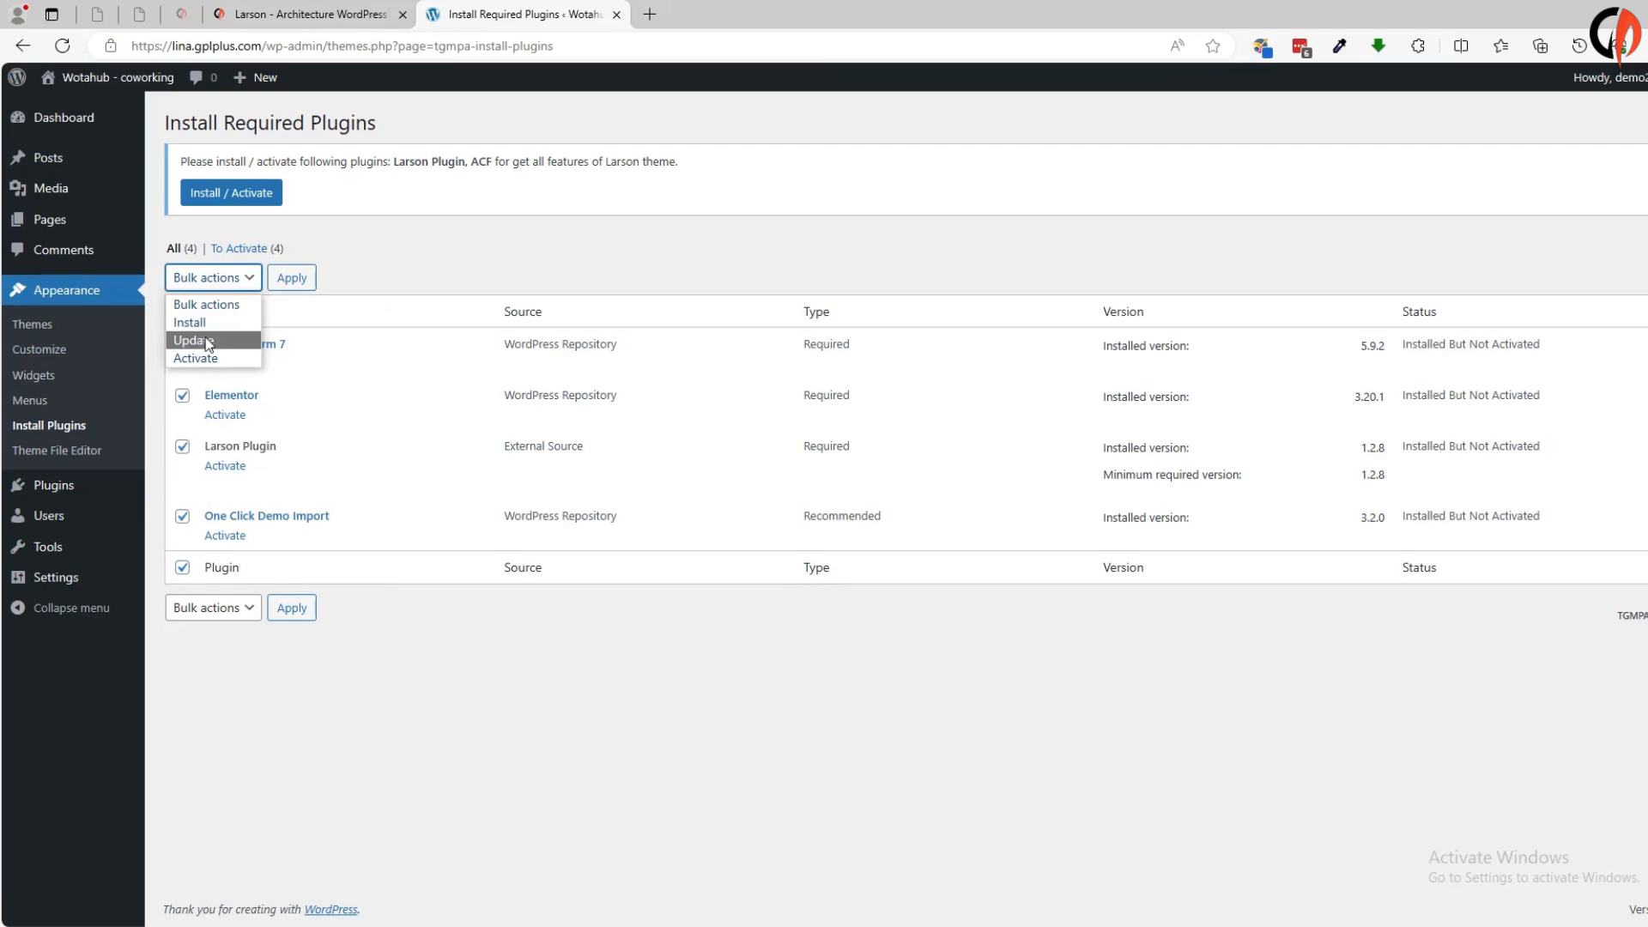
{"action": "left_click", "coordinate": [190, 361]}
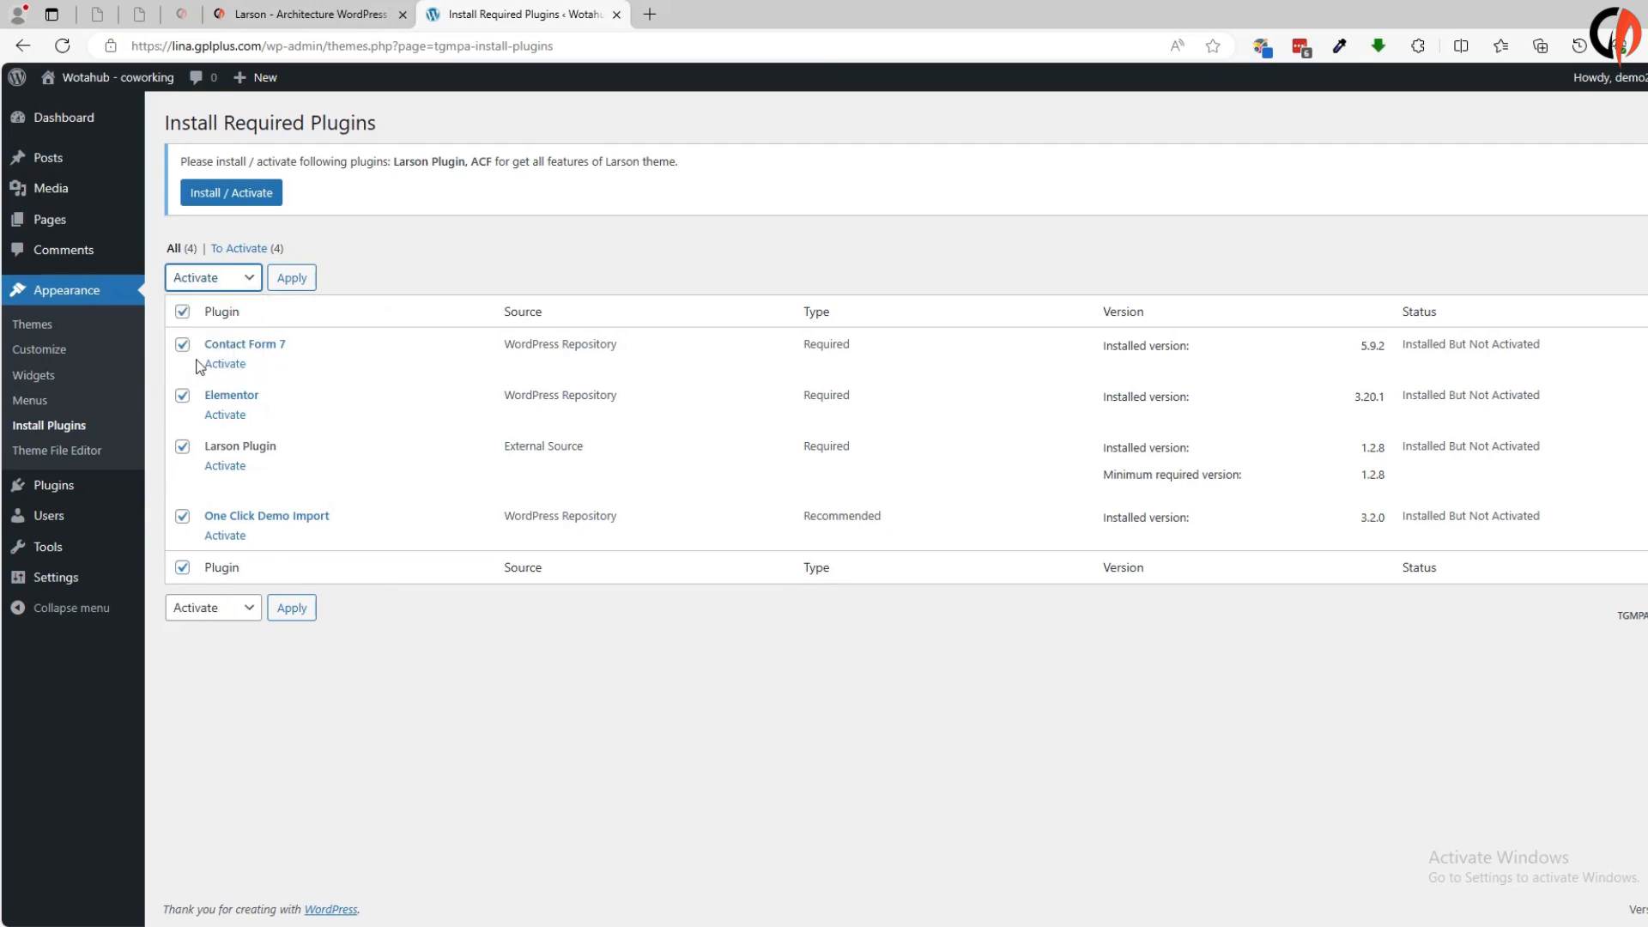
{"action": "left_click", "coordinate": [294, 280]}
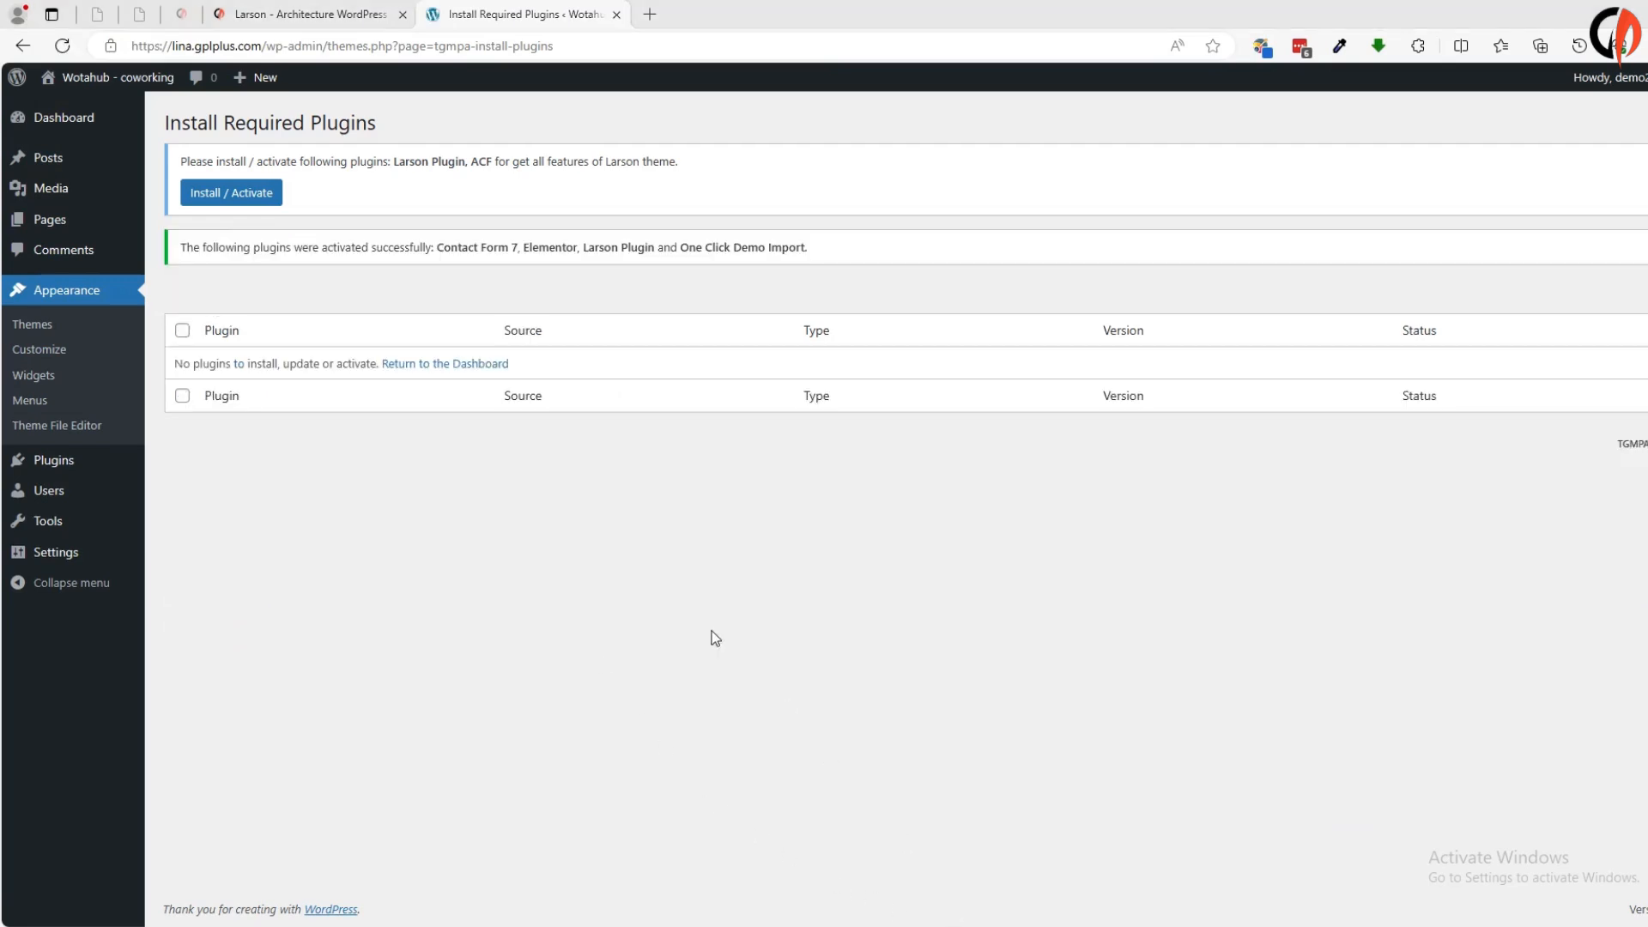
Open the One Click Demo Import page from the refreshed dashboard and begin the Larson demo data import
{"action": "left_click", "coordinate": [64, 122]}
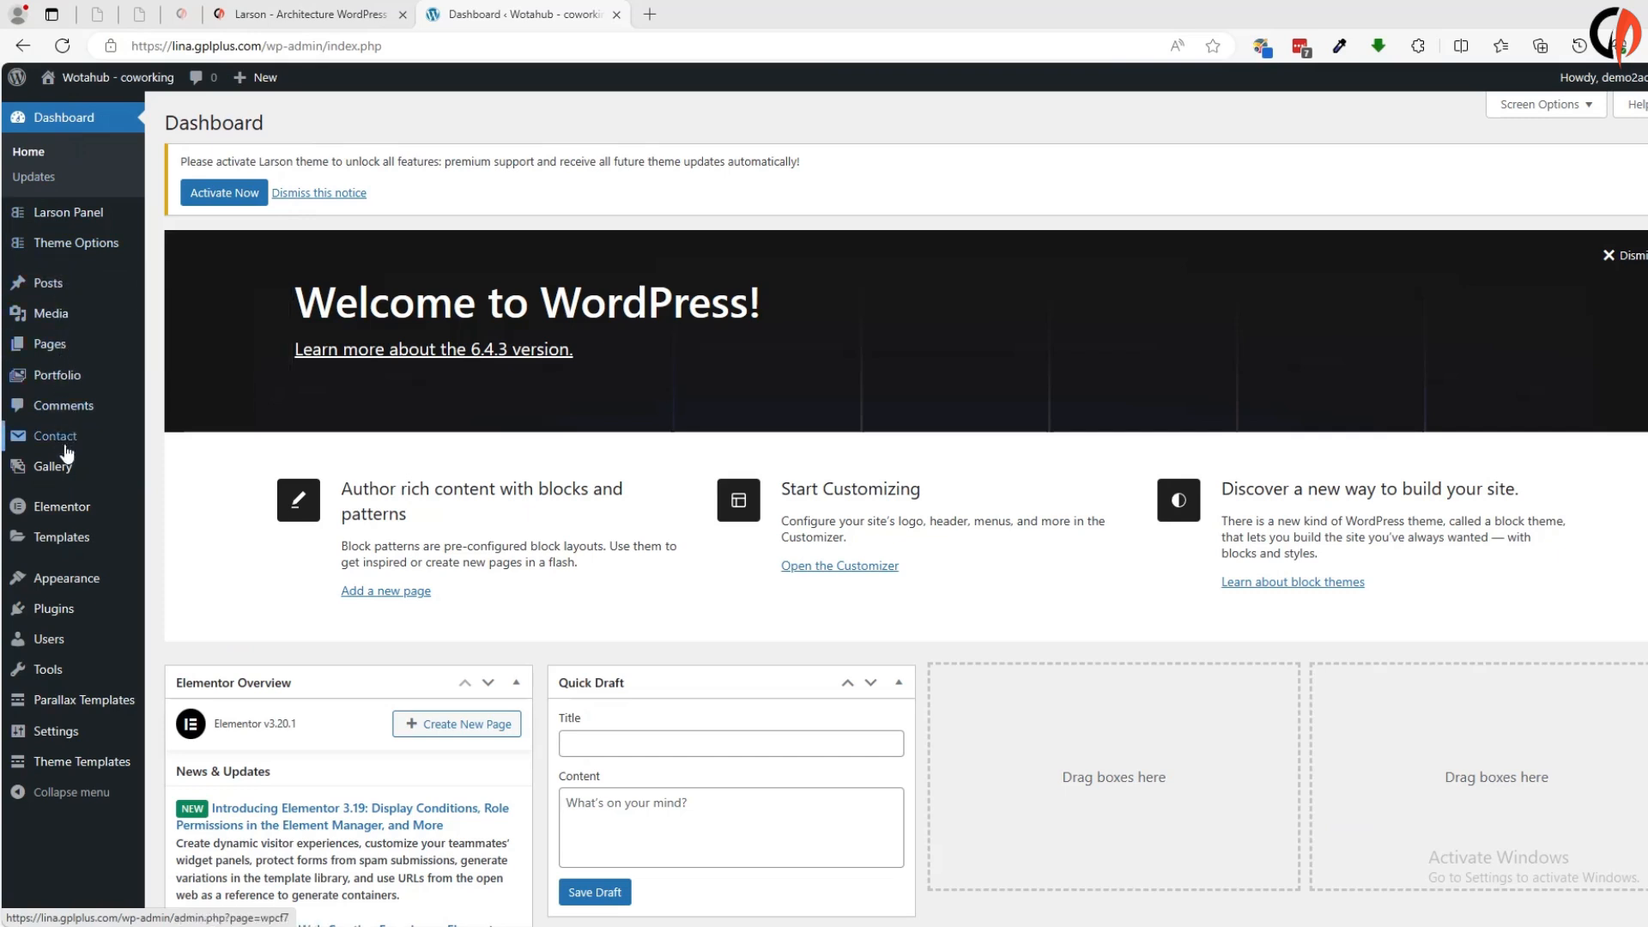
{"action": "mouse_move", "coordinate": [66, 582]}
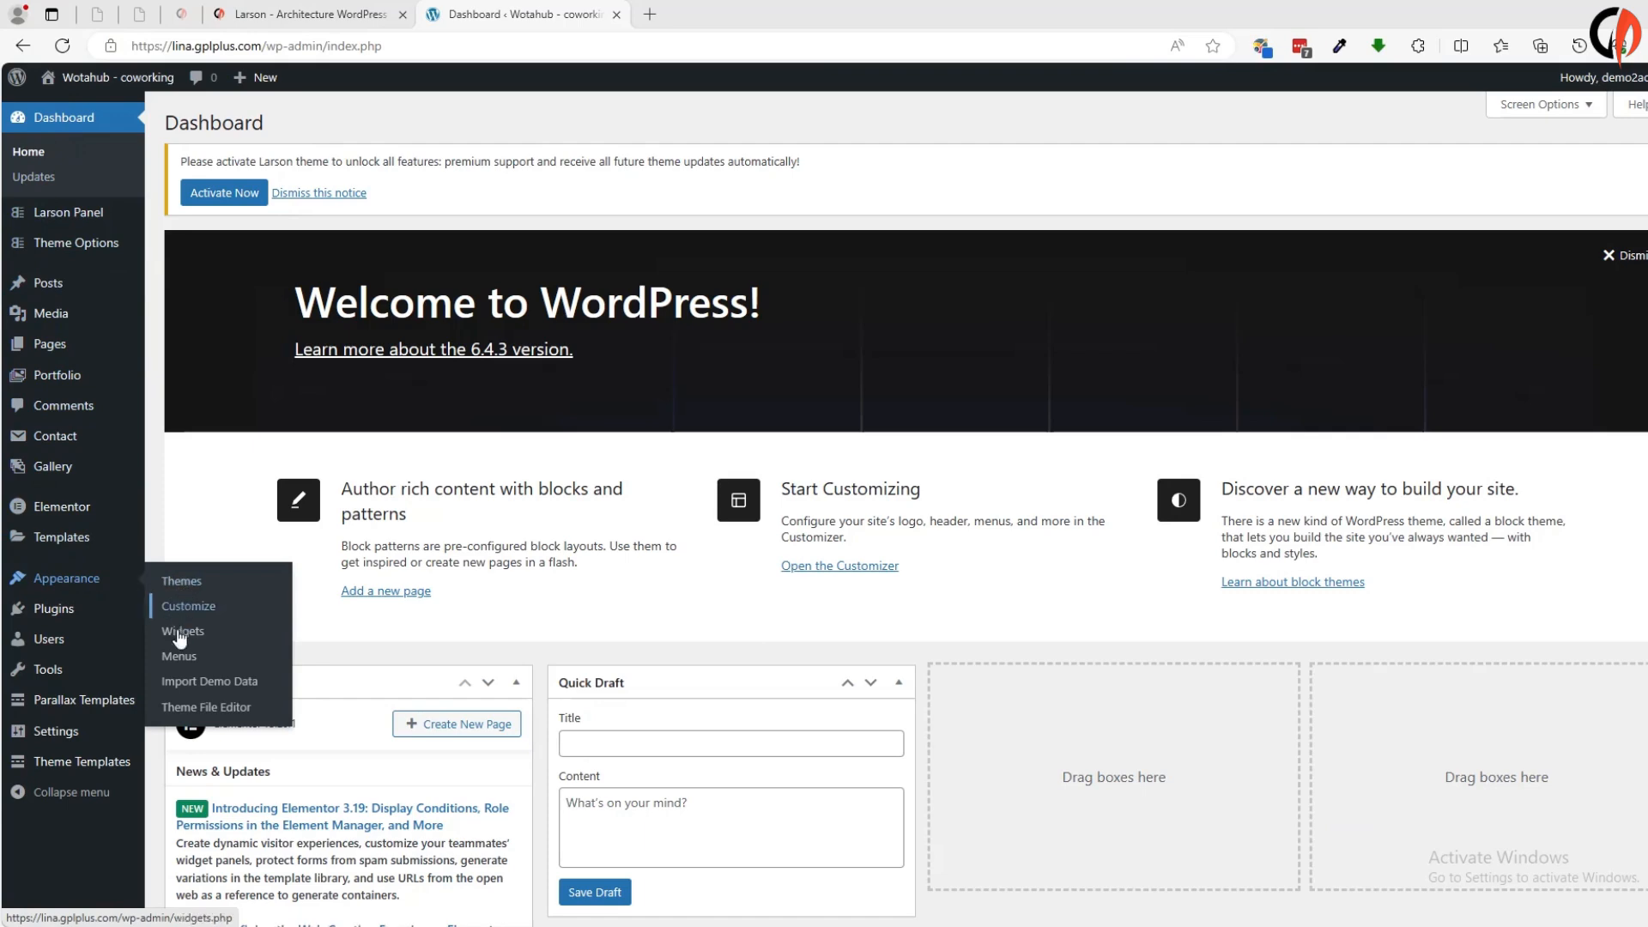
{"action": "left_click", "coordinate": [211, 684]}
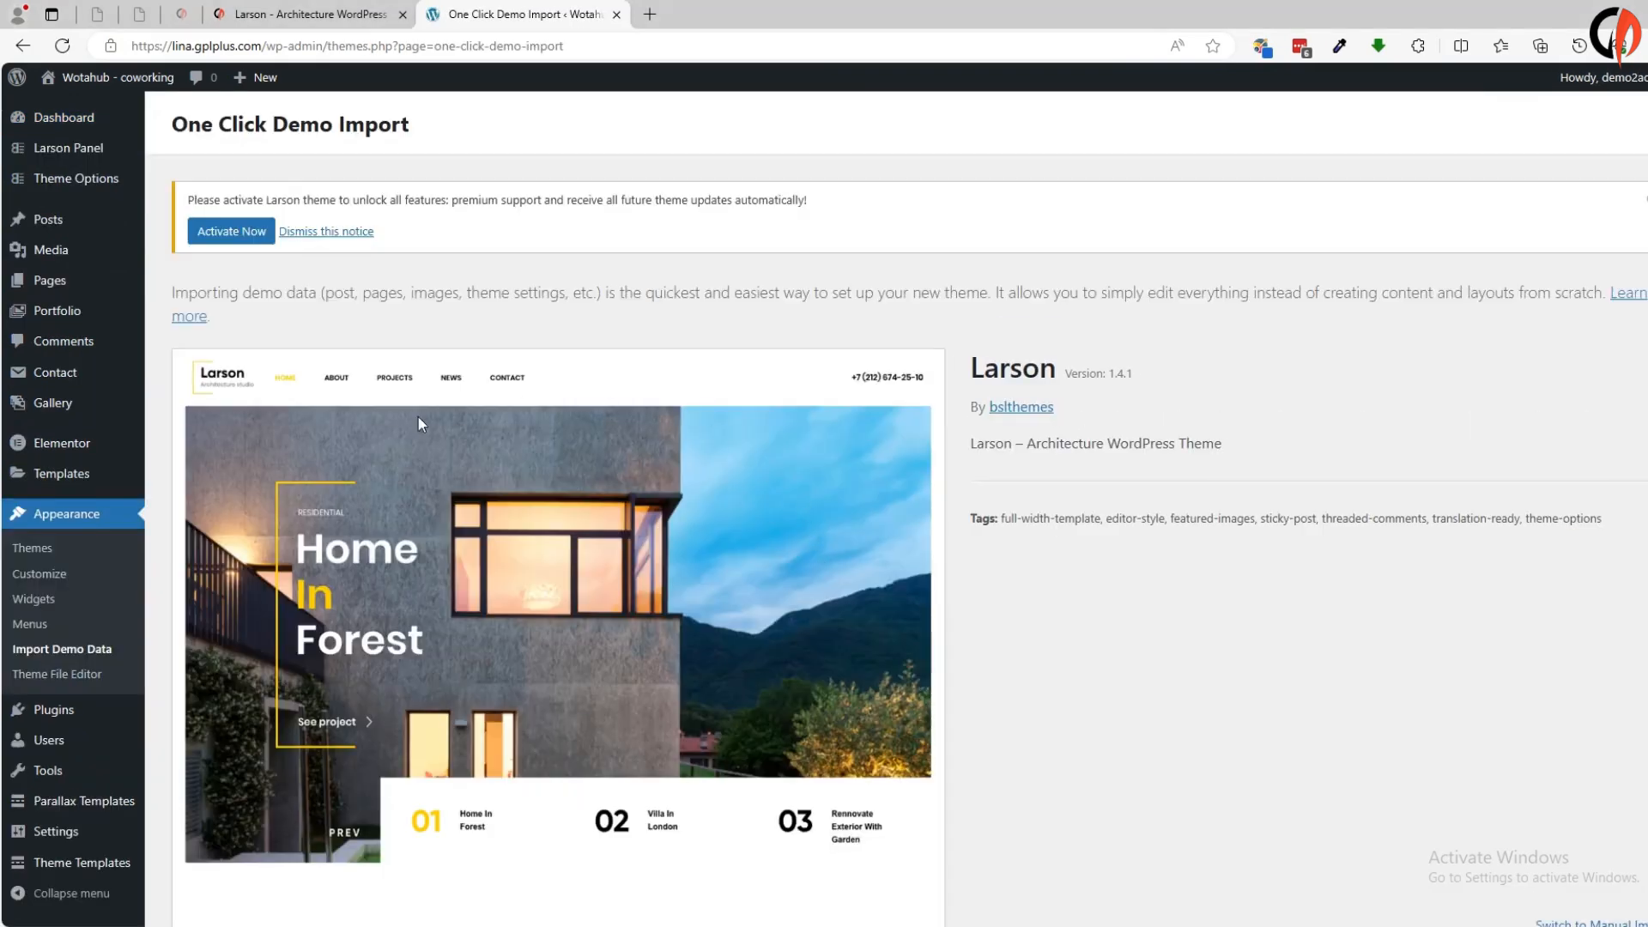
{"action": "scroll", "coordinate": [758, 610], "scroll_direction": "down", "scroll_amount": 2}
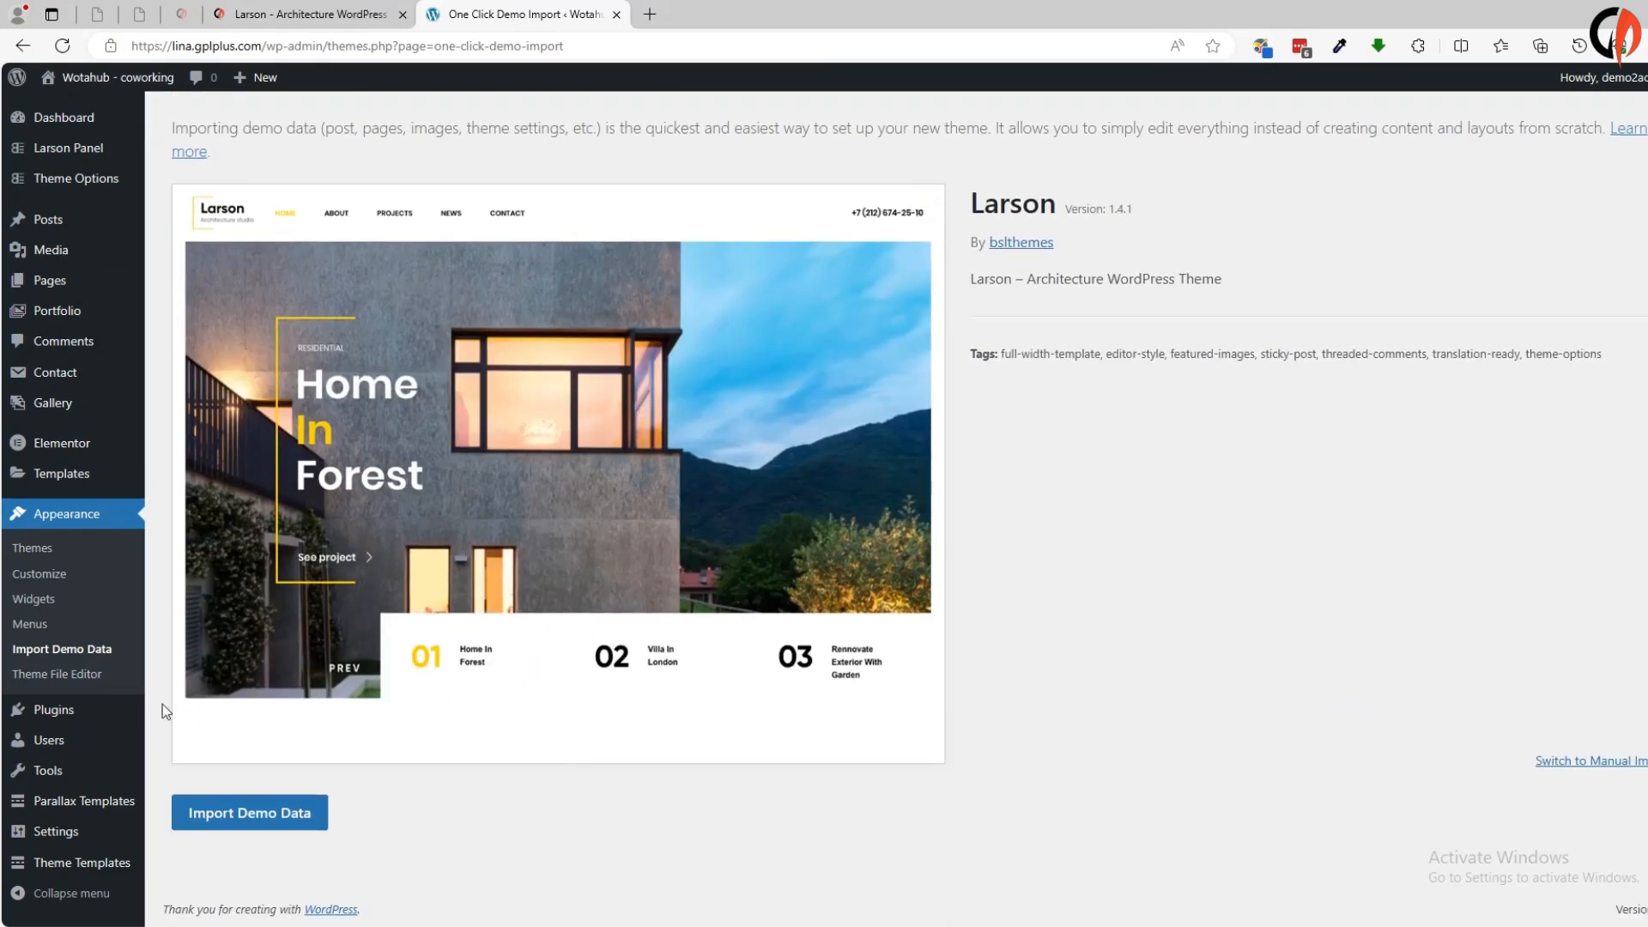
{"action": "left_click", "coordinate": [257, 812]}
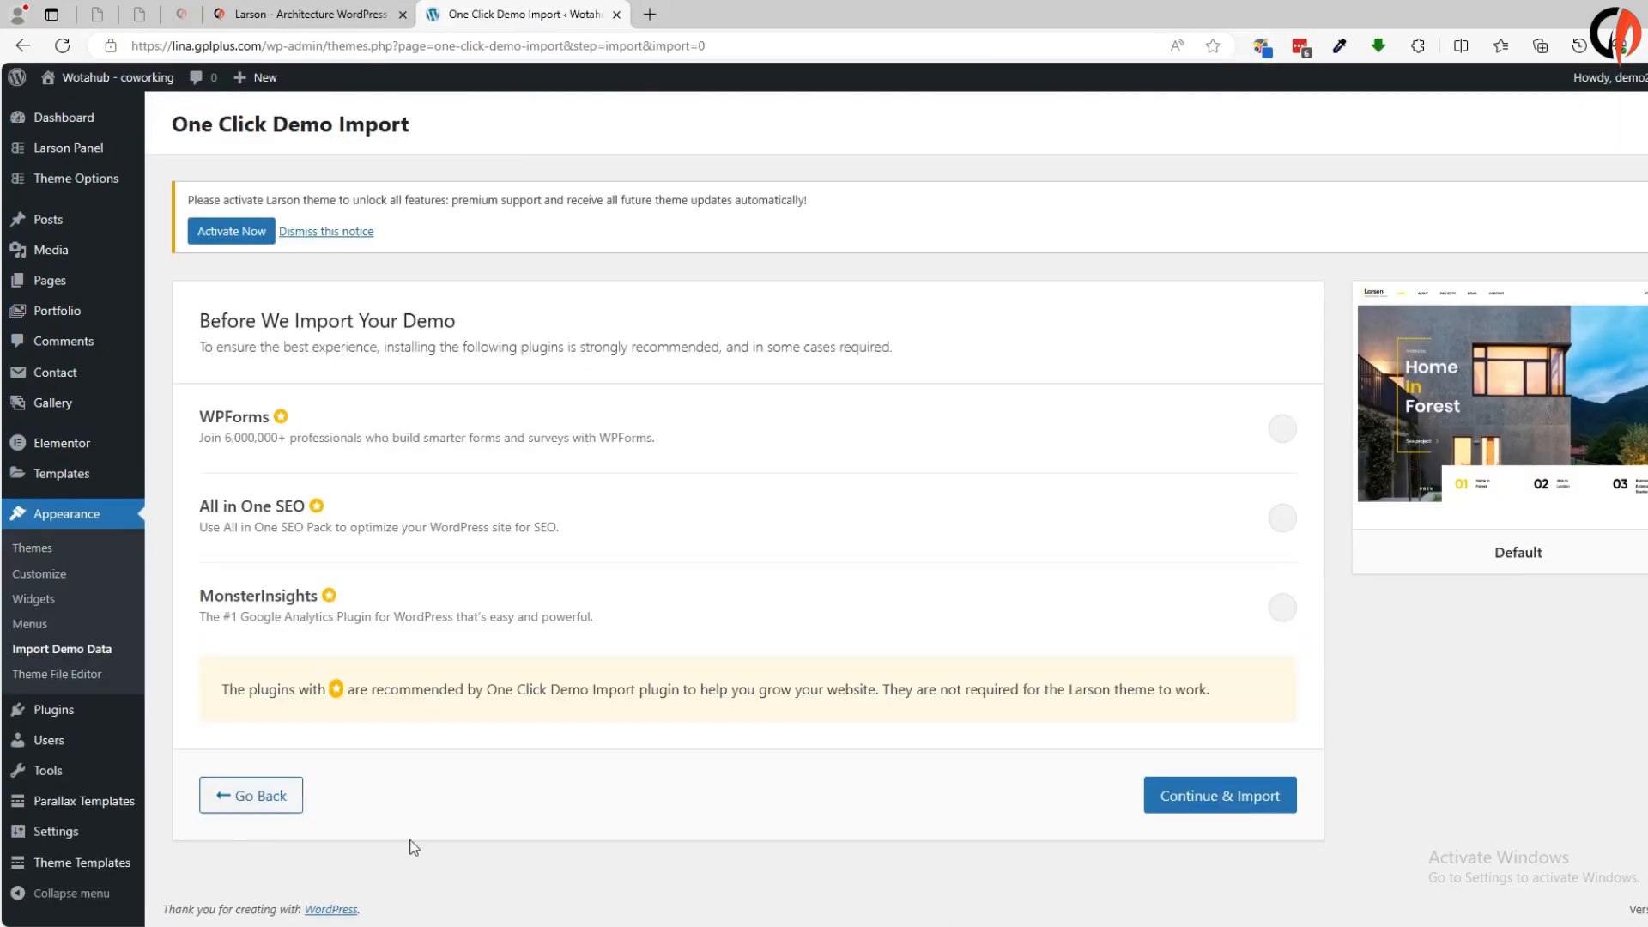
Include the recommended WPForms, All in One SEO and MonsterInsights plugins and run the demo import
{"action": "left_click", "coordinate": [1280, 430]}
{"action": "left_click", "coordinate": [1282, 520]}
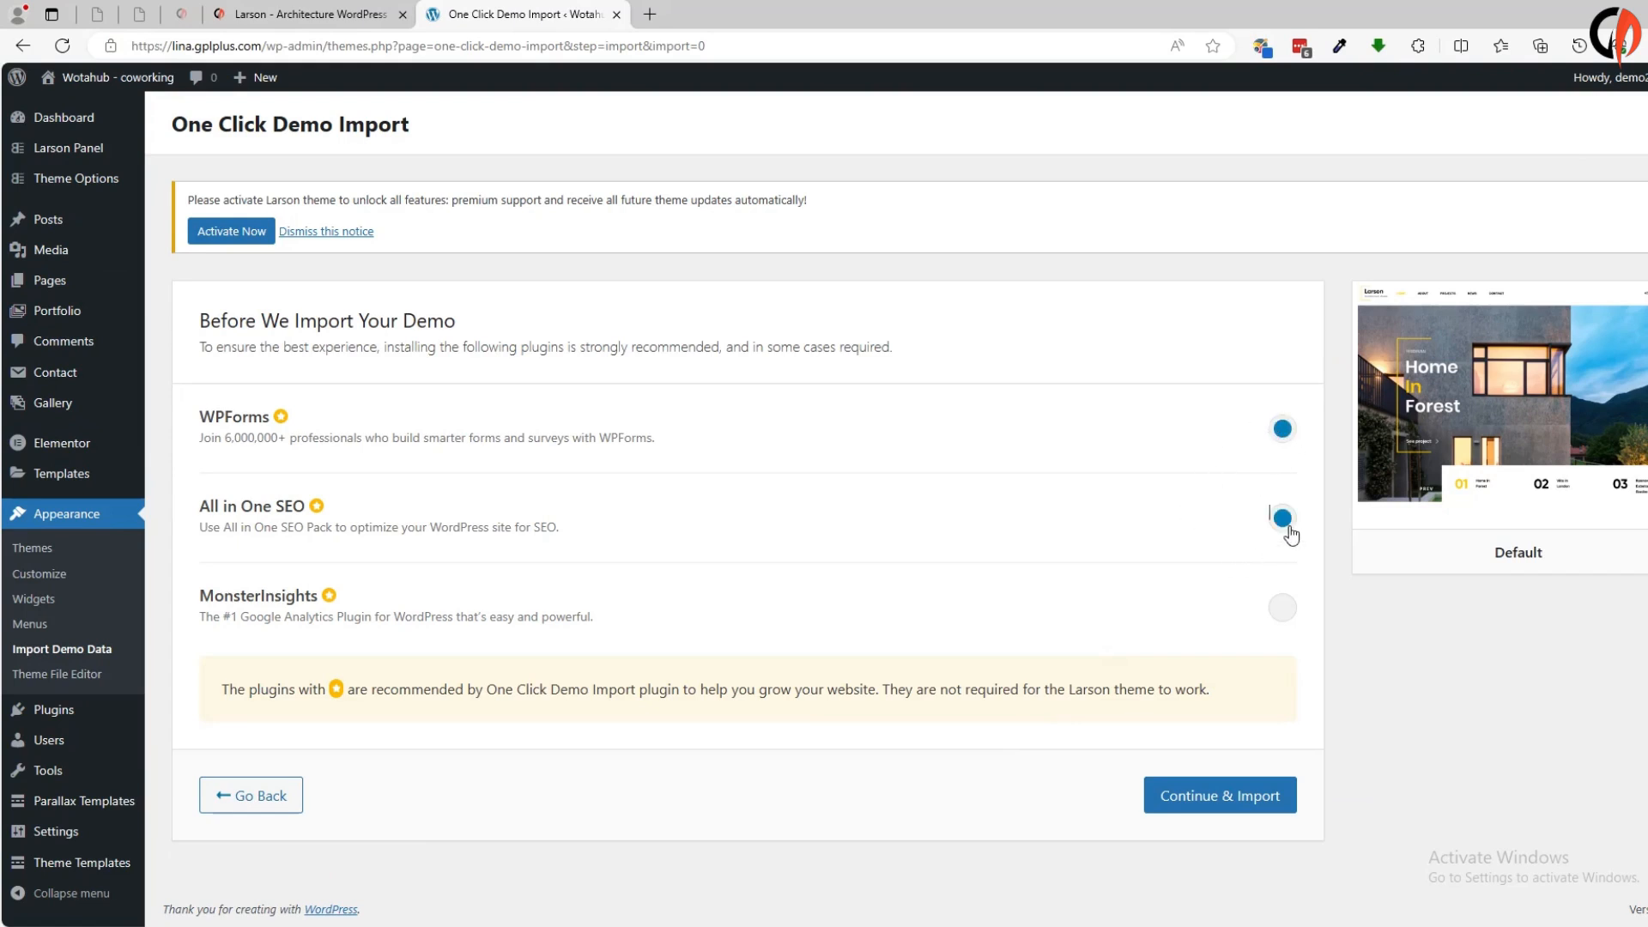
{"action": "left_click", "coordinate": [1271, 612]}
{"action": "left_click", "coordinate": [1221, 796]}
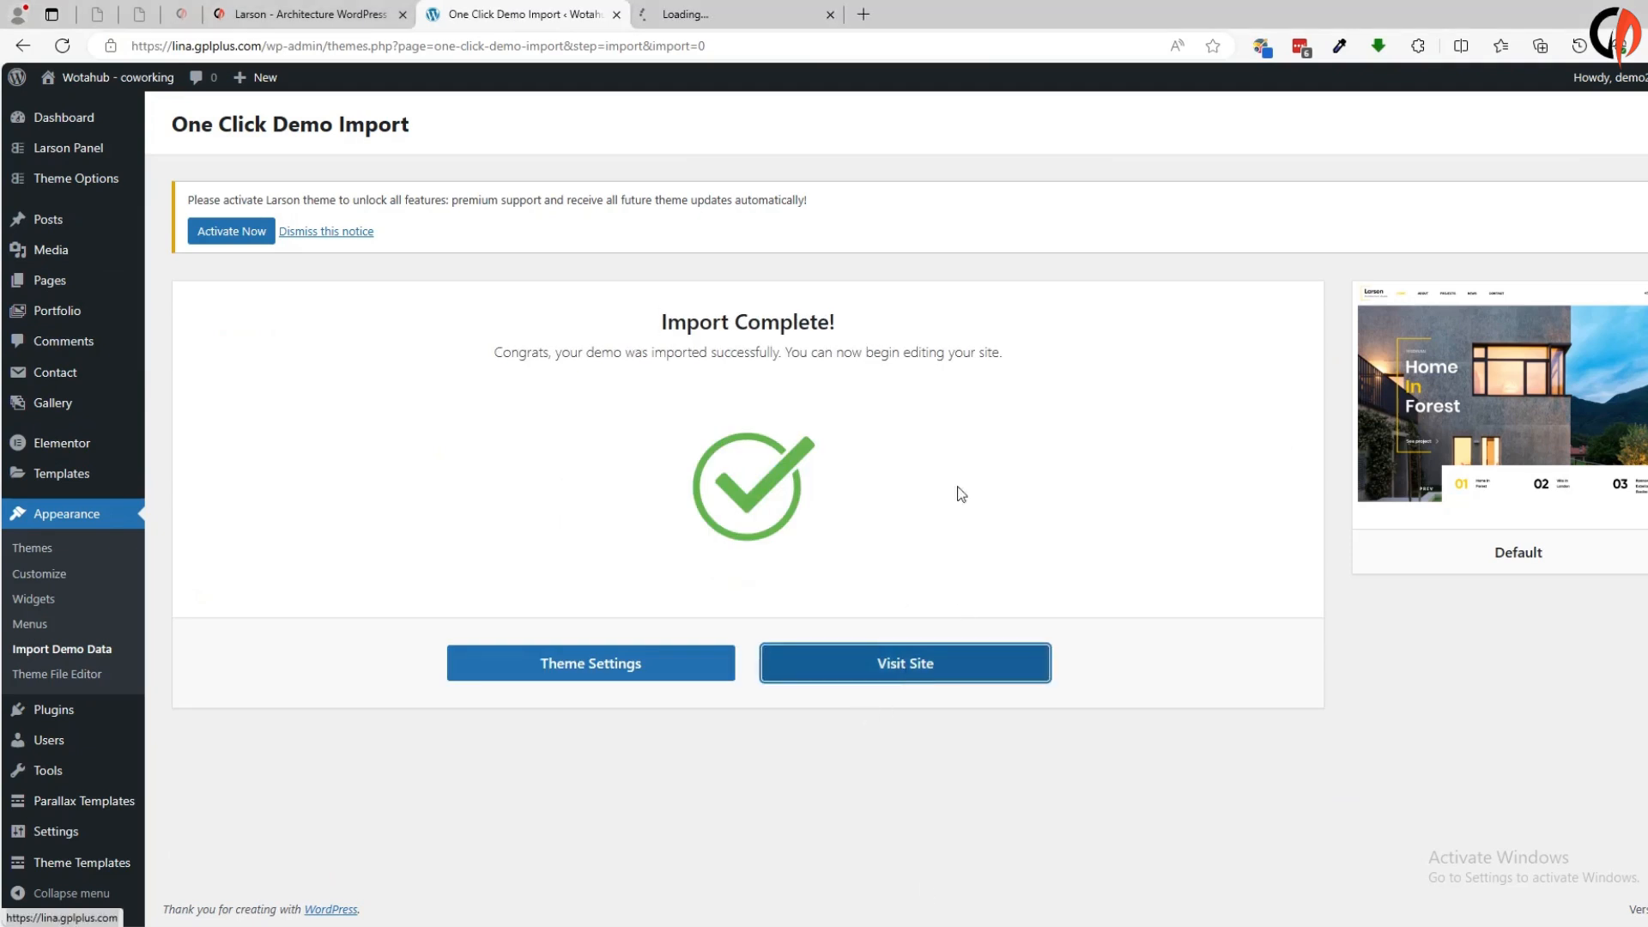
Visit the site's front end and examine the imported Larson home page from the hero section to the footer and back
{"action": "left_click", "coordinate": [747, 10]}
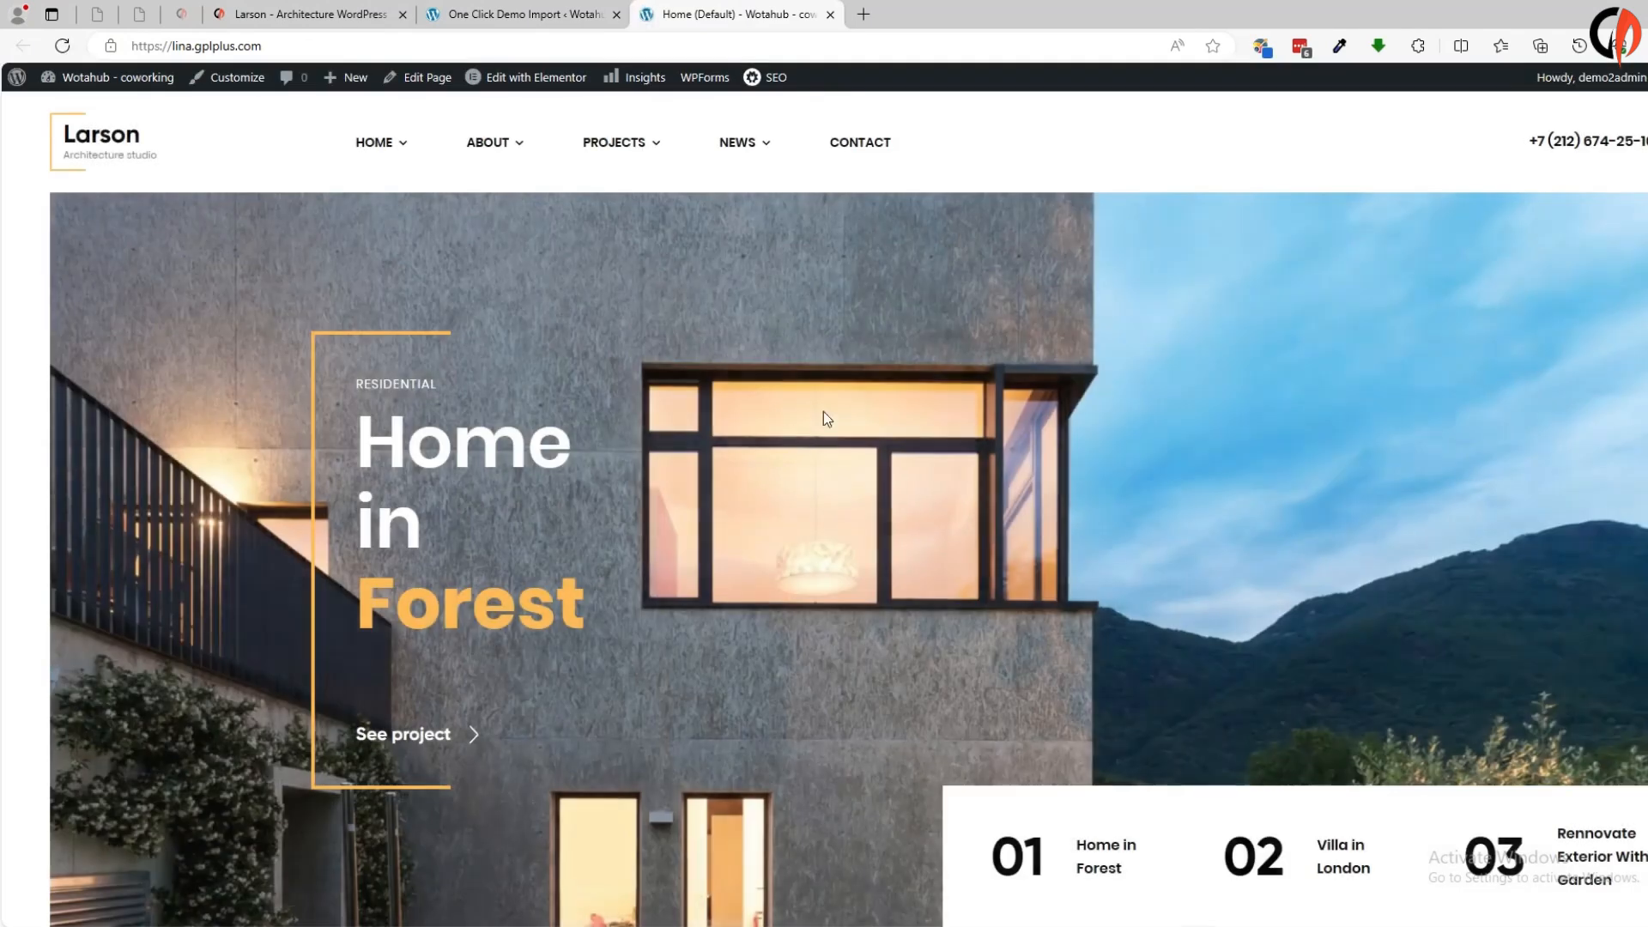
{"action": "scroll", "coordinate": [602, 497], "scroll_direction": "down", "scroll_amount": 8}
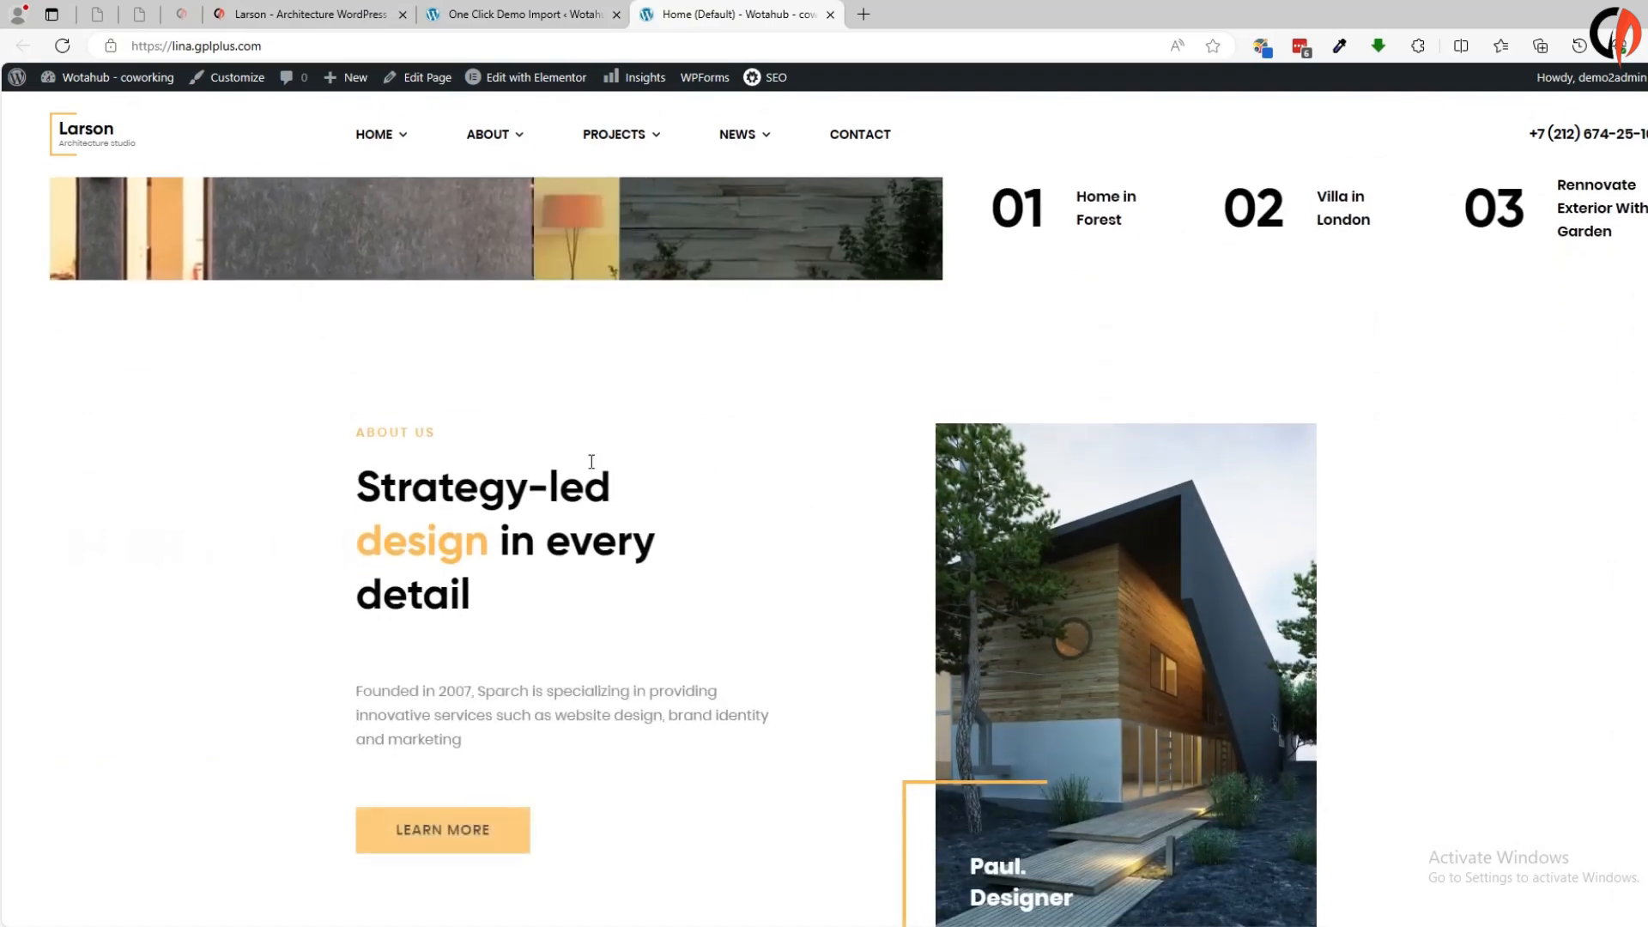
{"action": "scroll", "coordinate": [542, 645], "scroll_direction": "down", "scroll_amount": 15}
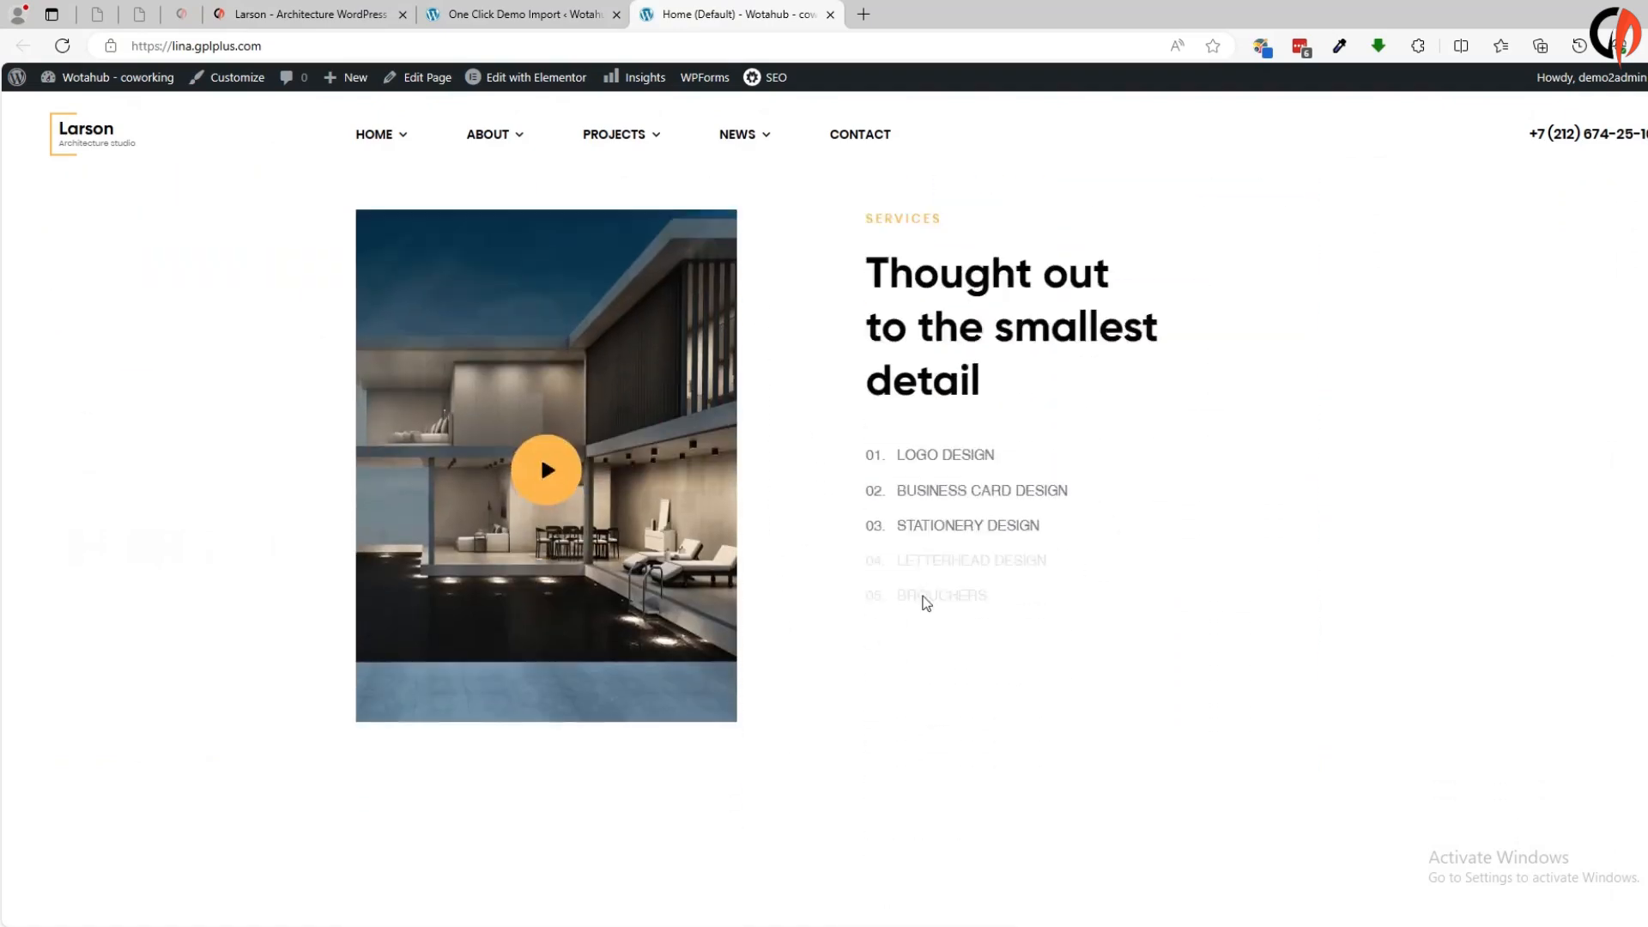
{"action": "scroll", "coordinate": [584, 630], "scroll_direction": "down", "scroll_amount": 12}
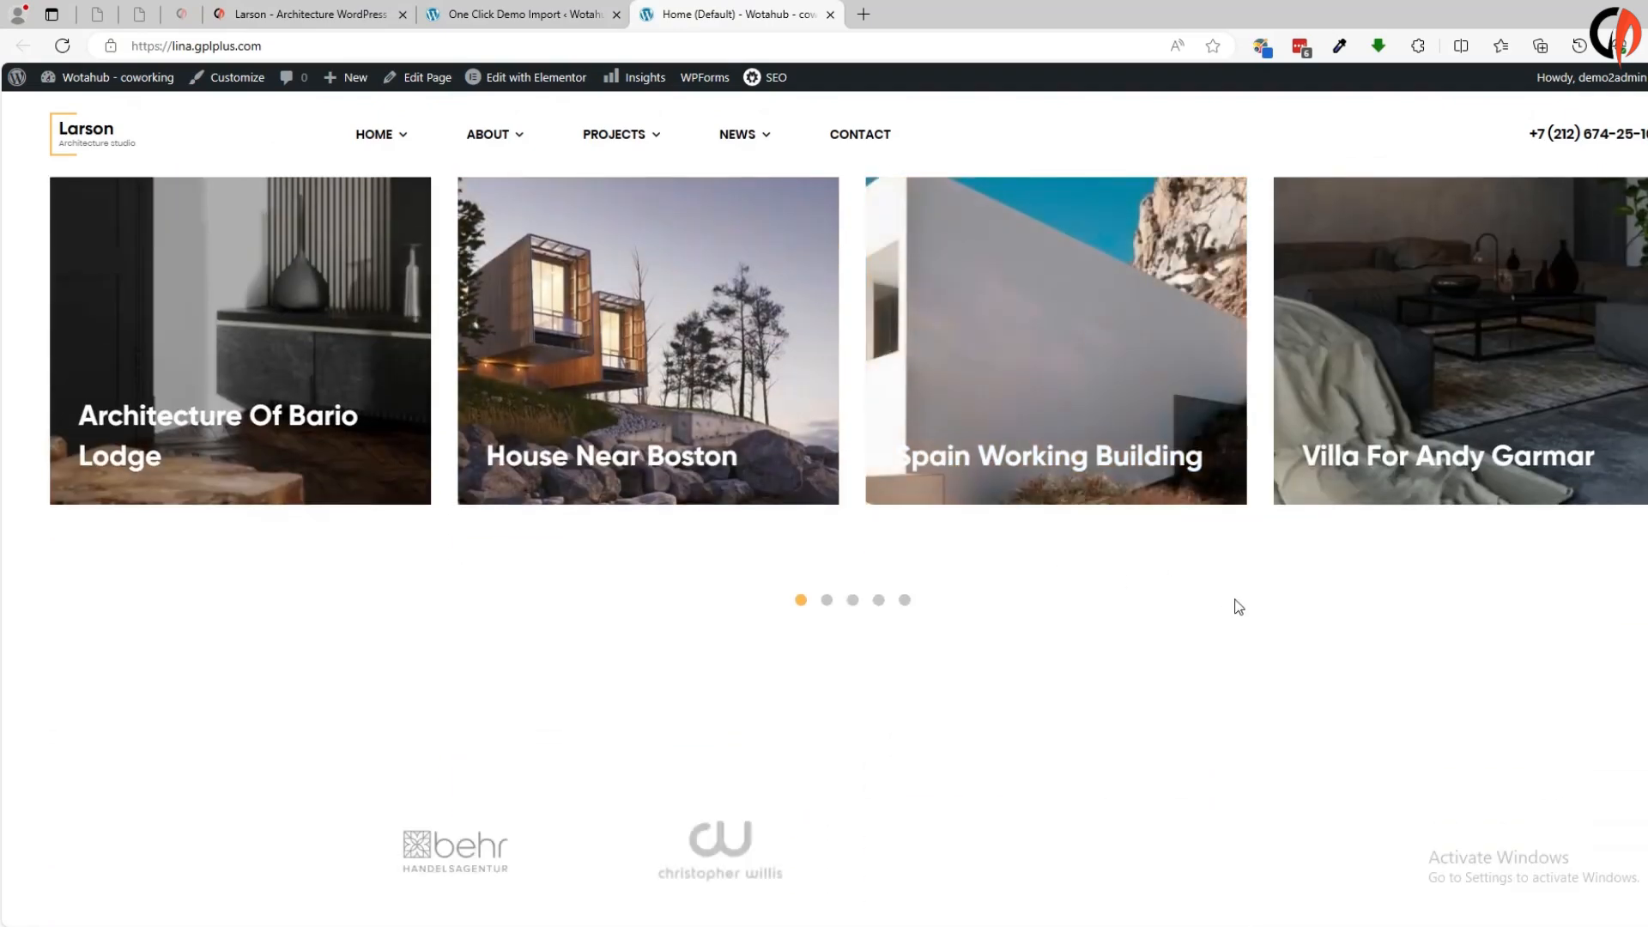
{"action": "scroll", "coordinate": [1251, 612], "scroll_direction": "down", "scroll_amount": 12}
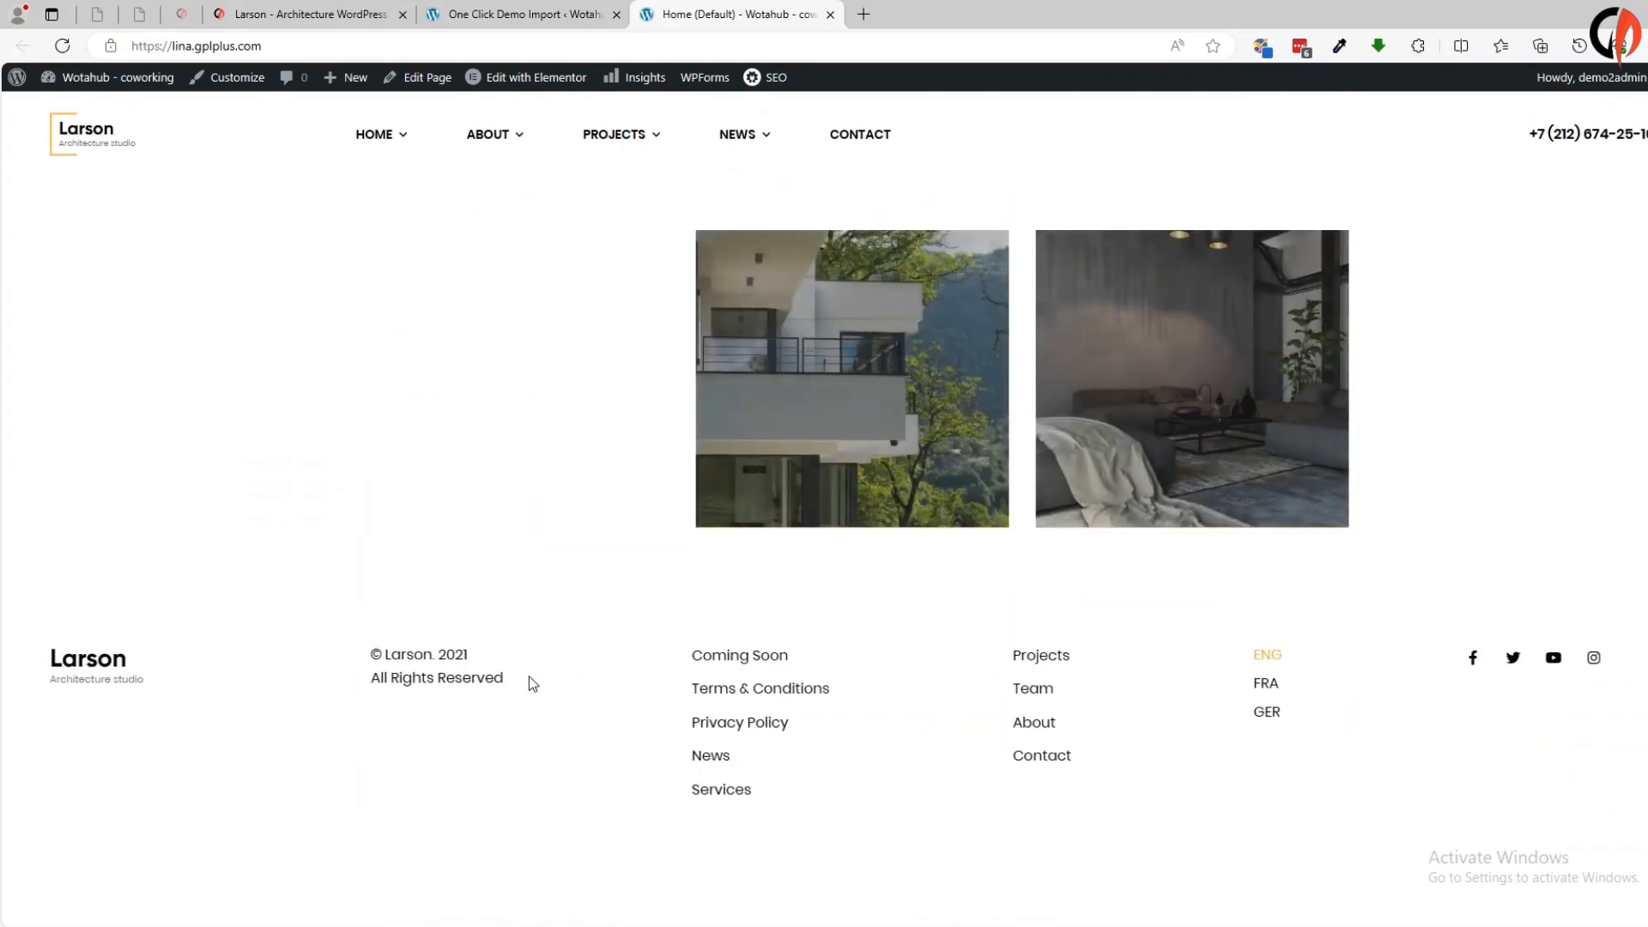
{"action": "scroll", "coordinate": [1052, 721], "scroll_direction": "up", "scroll_amount": 15}
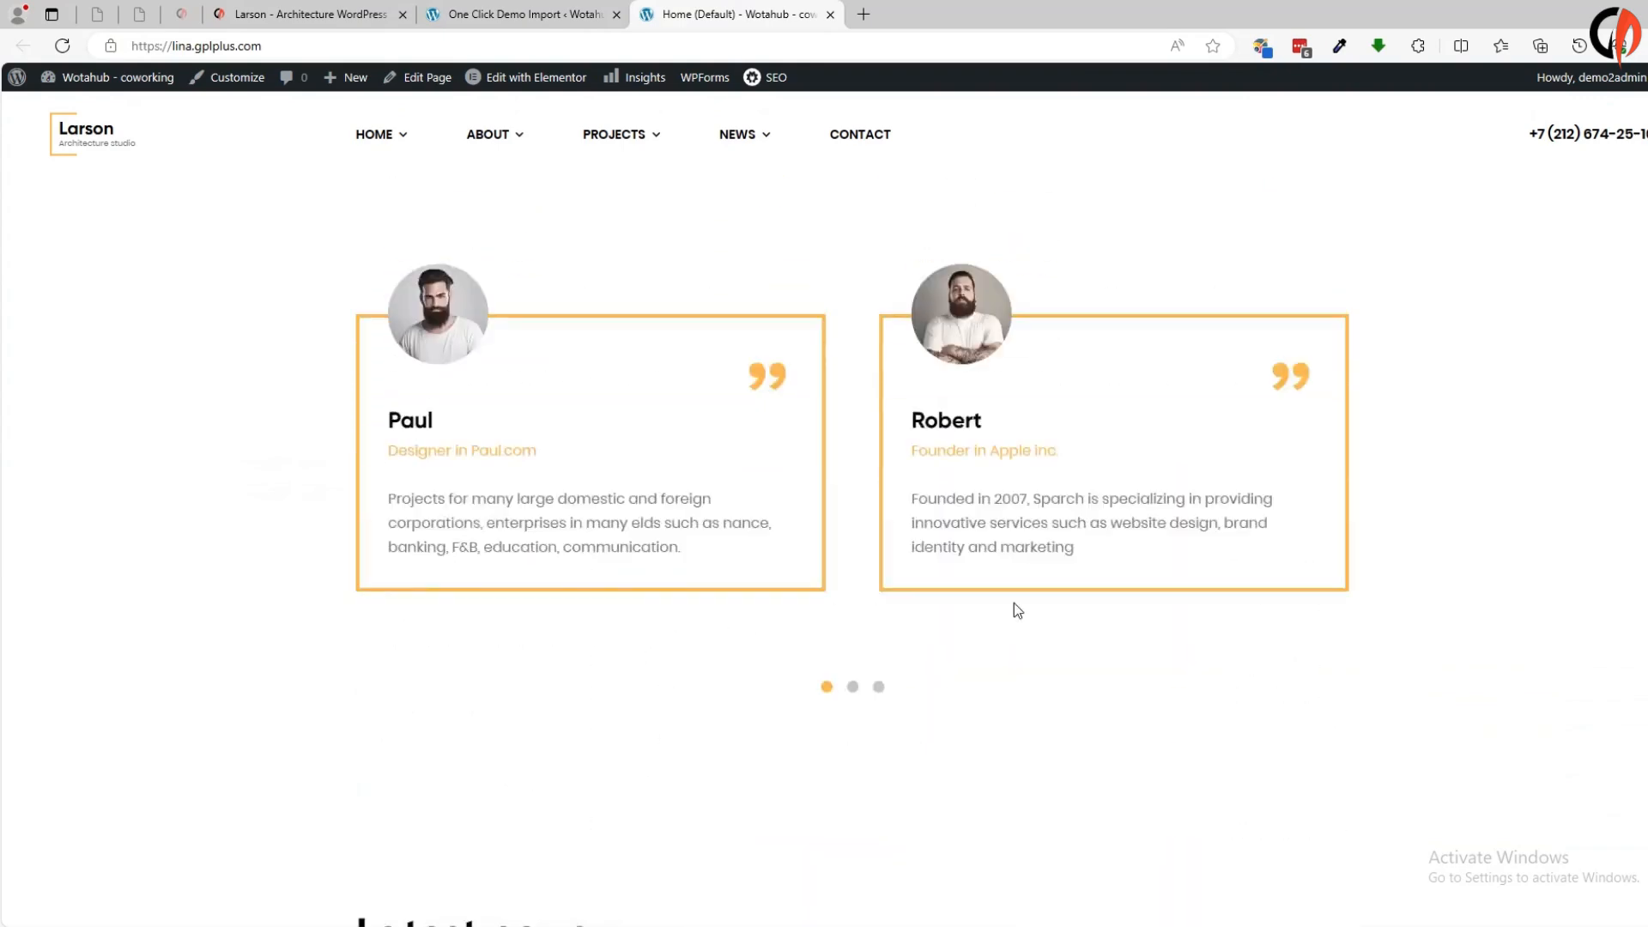
{"action": "scroll", "coordinate": [559, 534], "scroll_direction": "up", "scroll_amount": 10}
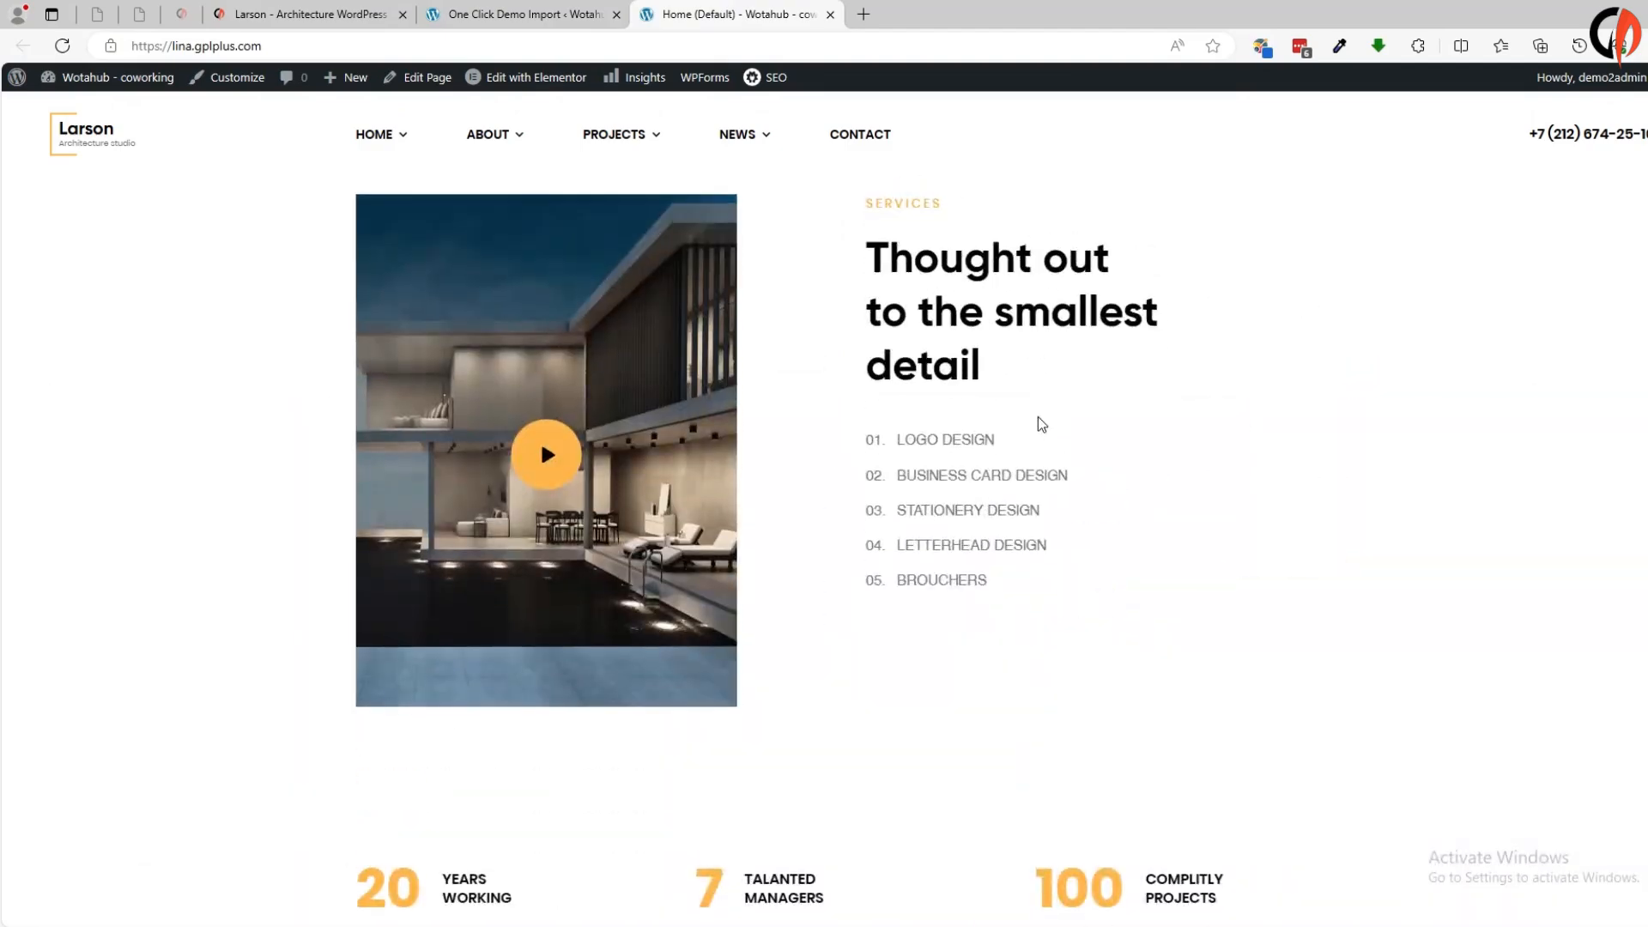
{"action": "scroll", "coordinate": [697, 317], "scroll_direction": "up", "scroll_amount": 5}
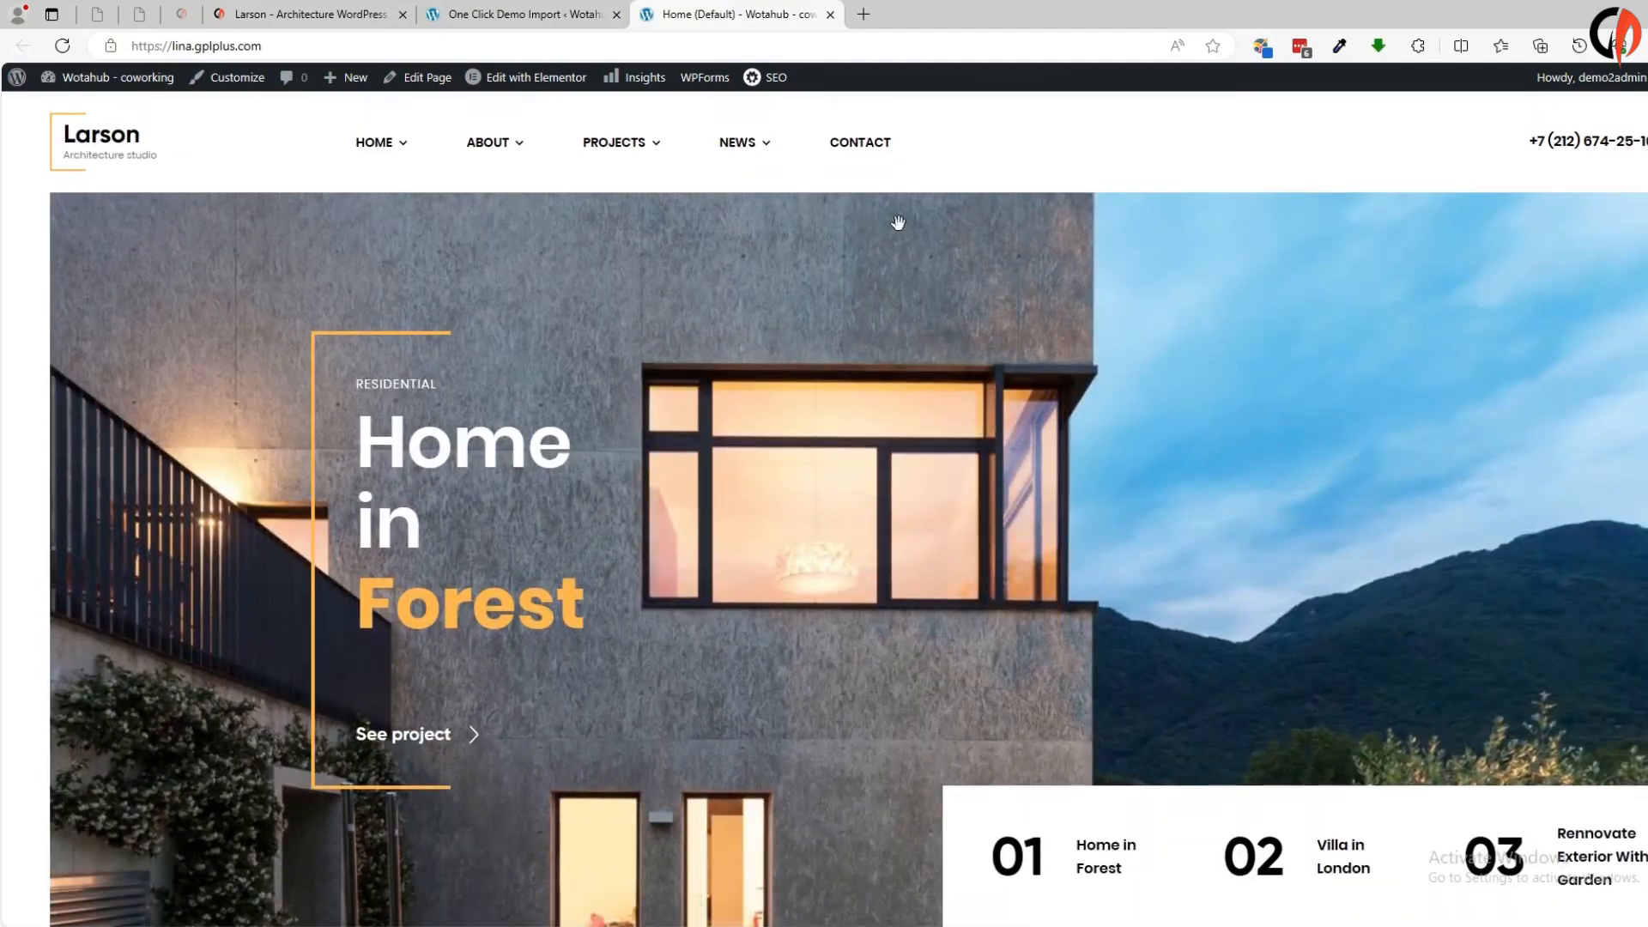